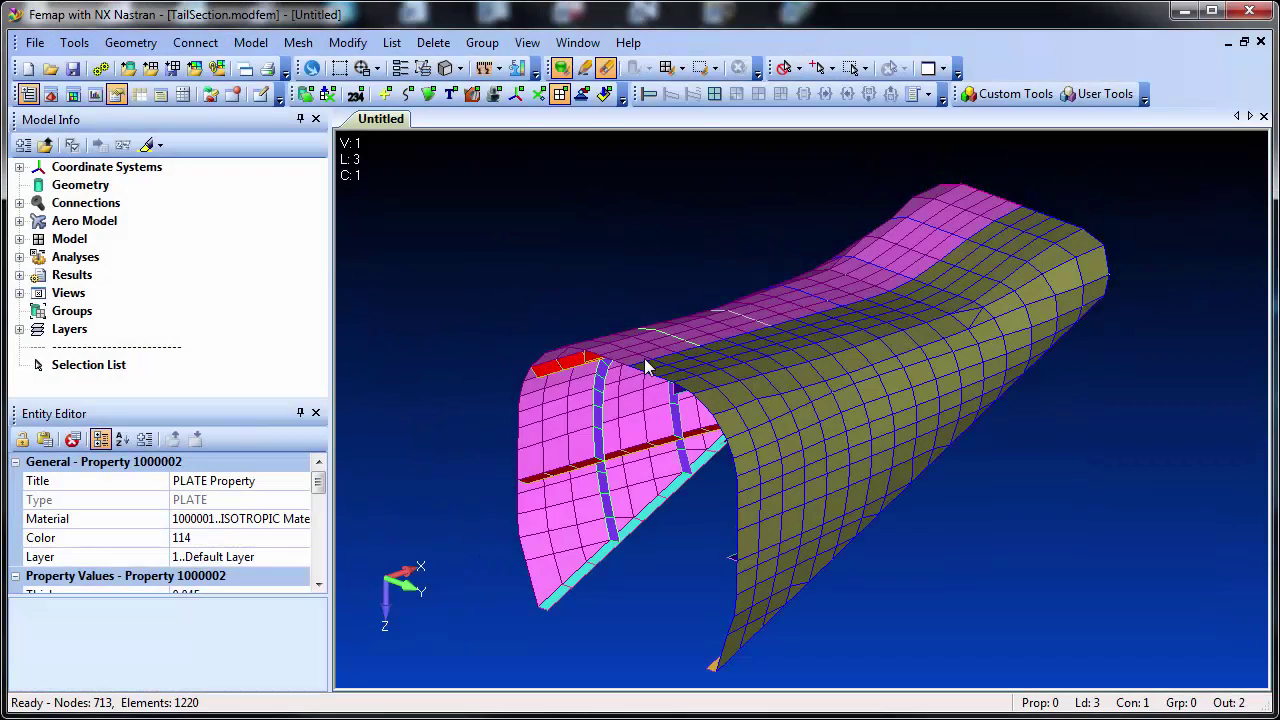
- Erase the olive and pink skin elements by property, then rotate to see the internal frames
{"action": "left_click", "coordinate": [560, 68]}
{"action": "left_click", "coordinate": [560, 70]}
{"action": "left_click", "coordinate": [716, 69]}
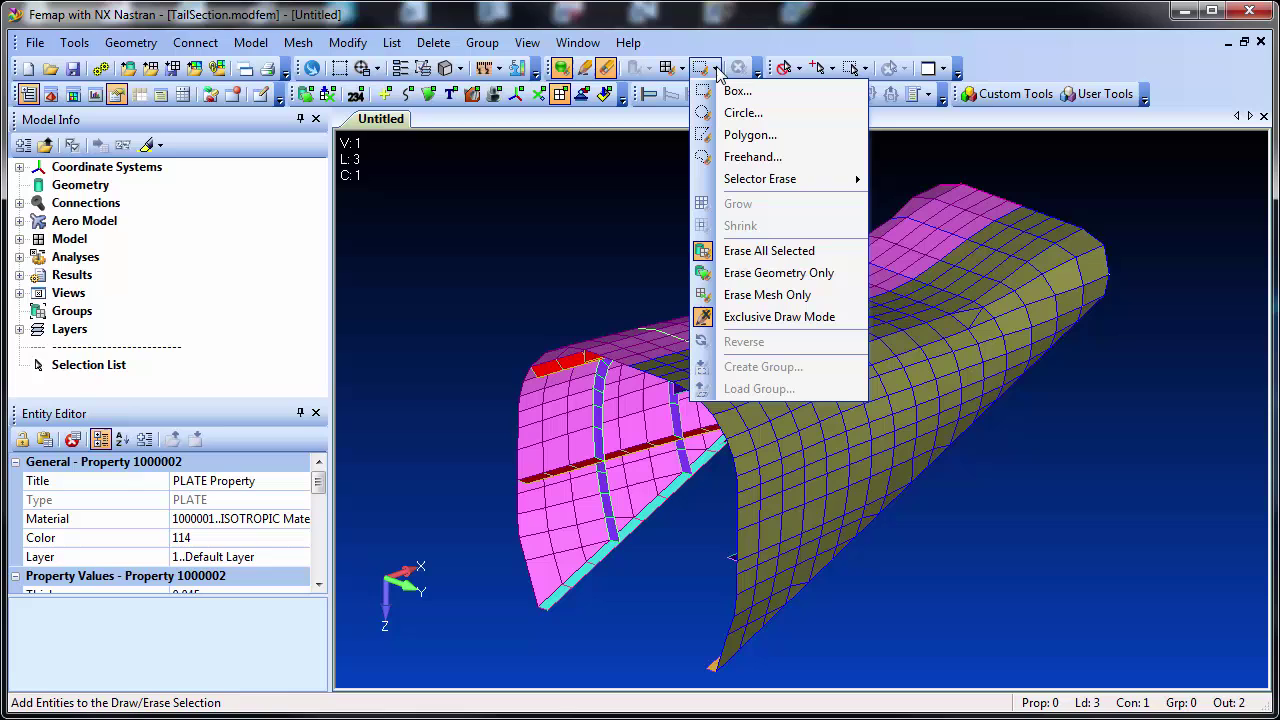
{"action": "mouse_move", "coordinate": [758, 186]}
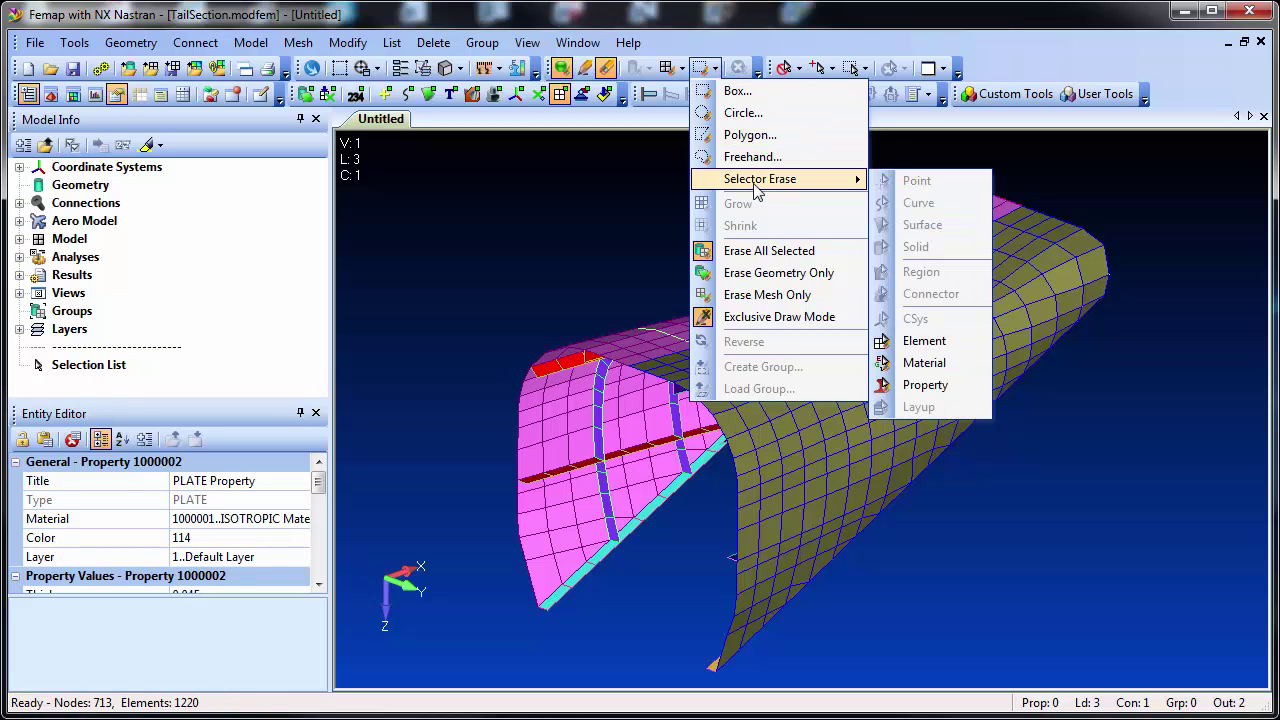
{"action": "left_click", "coordinate": [918, 384]}
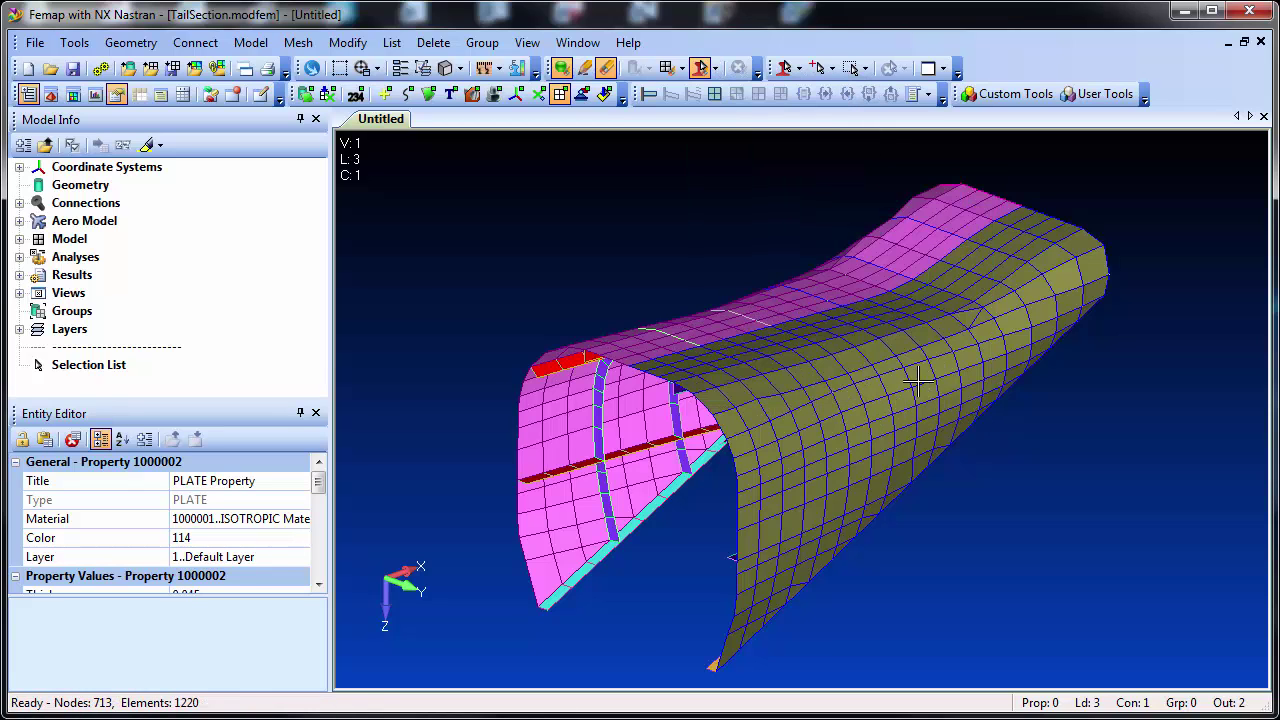
{"action": "left_click", "coordinate": [917, 376]}
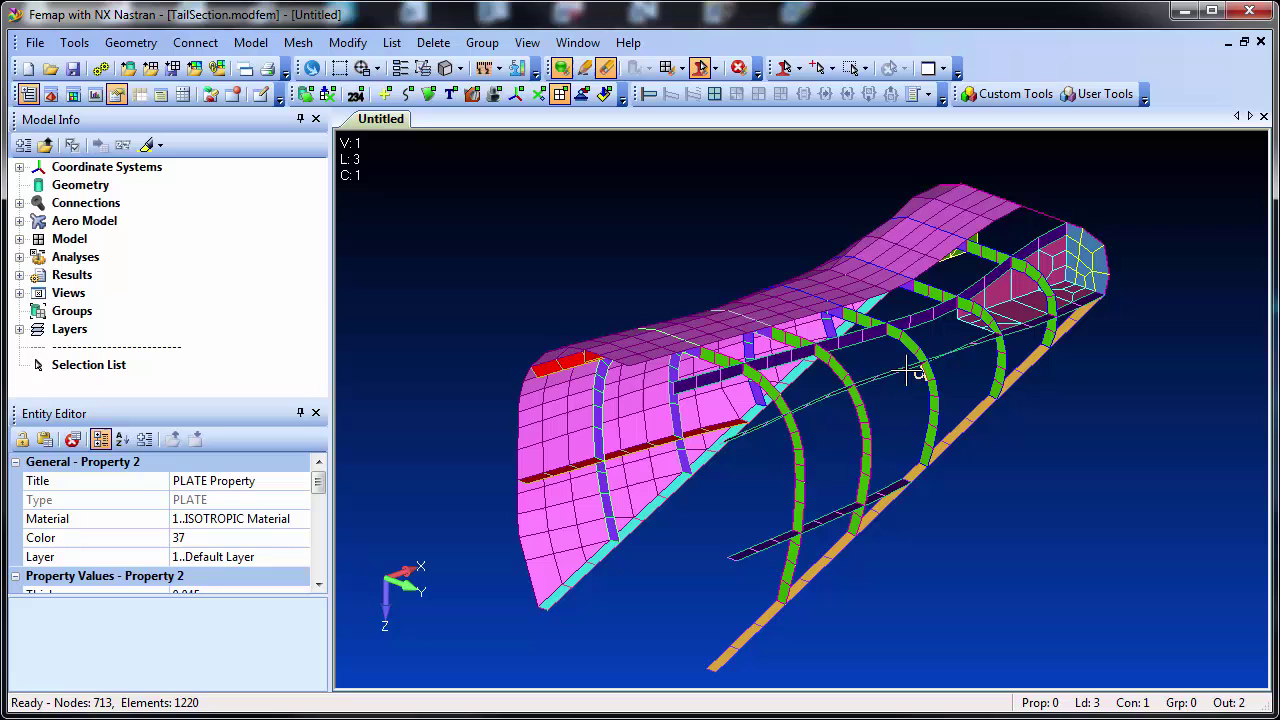
{"action": "left_click", "coordinate": [785, 310]}
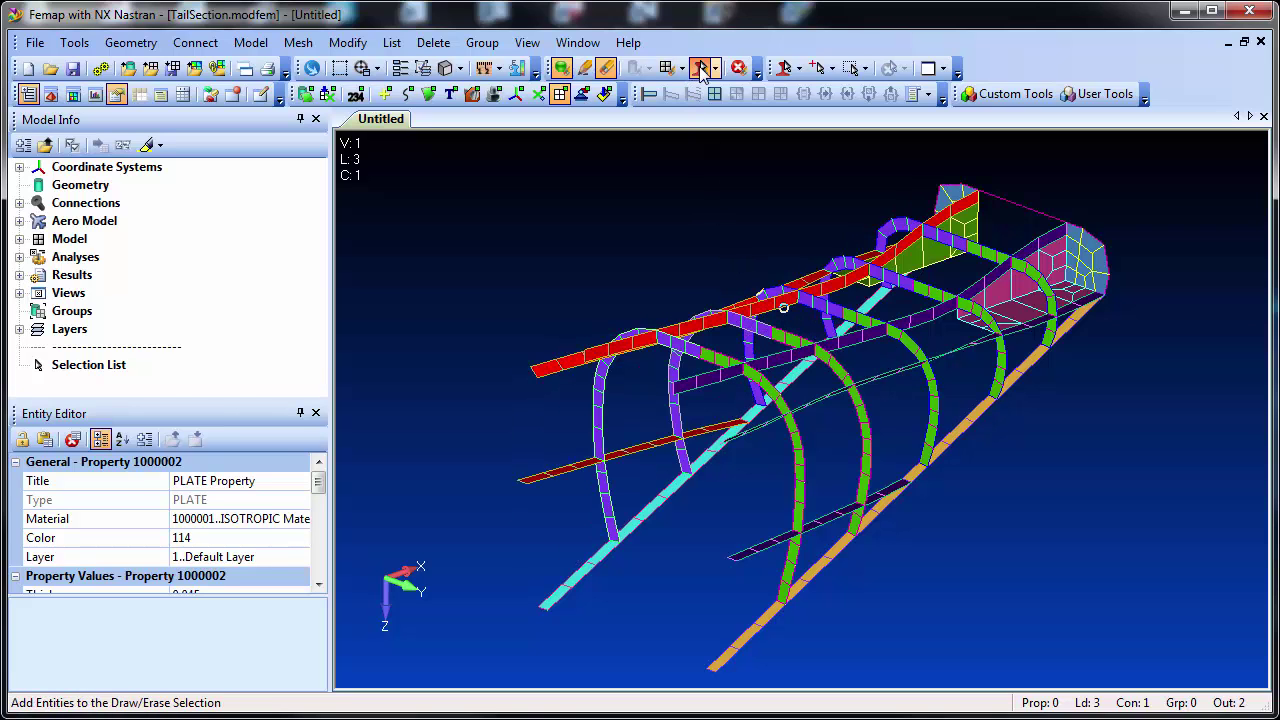
{"action": "middle_click_drag", "start_coordinate": [723, 206], "coordinate": [728, 342]}
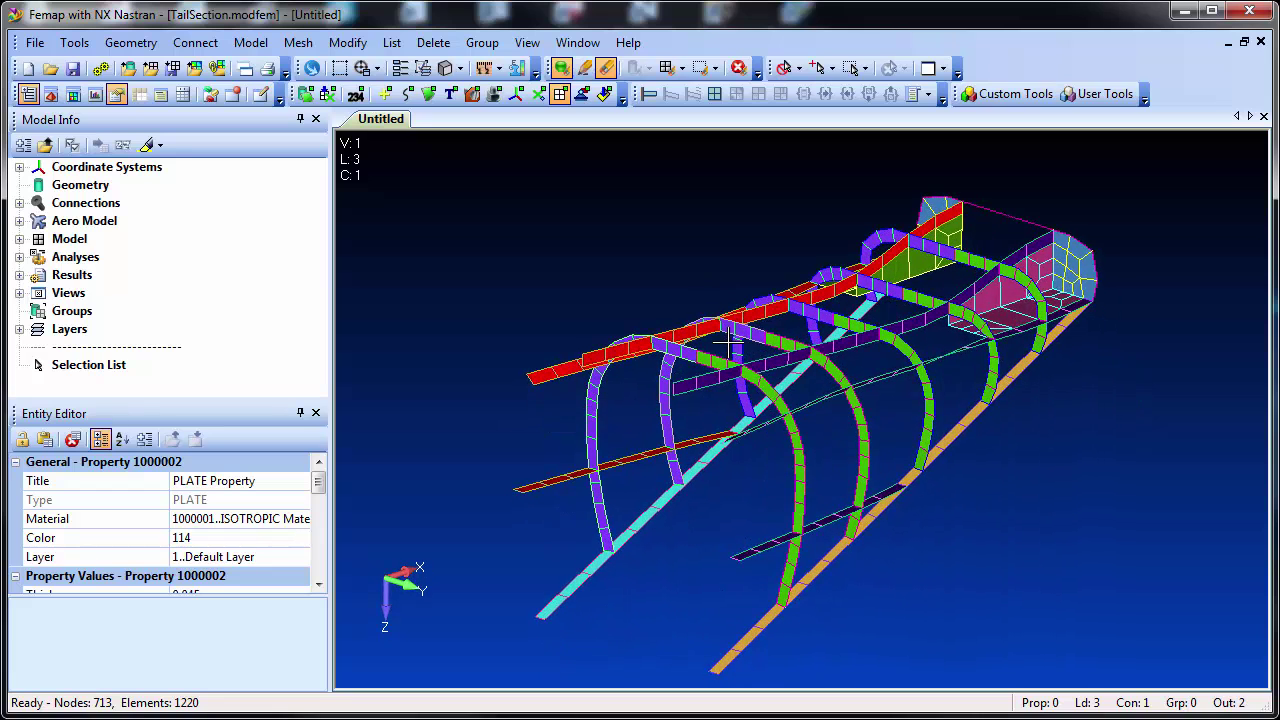
- Toggle between showing only and hiding the picked skins, then restore the full skin
{"action": "left_click", "coordinate": [587, 68]}
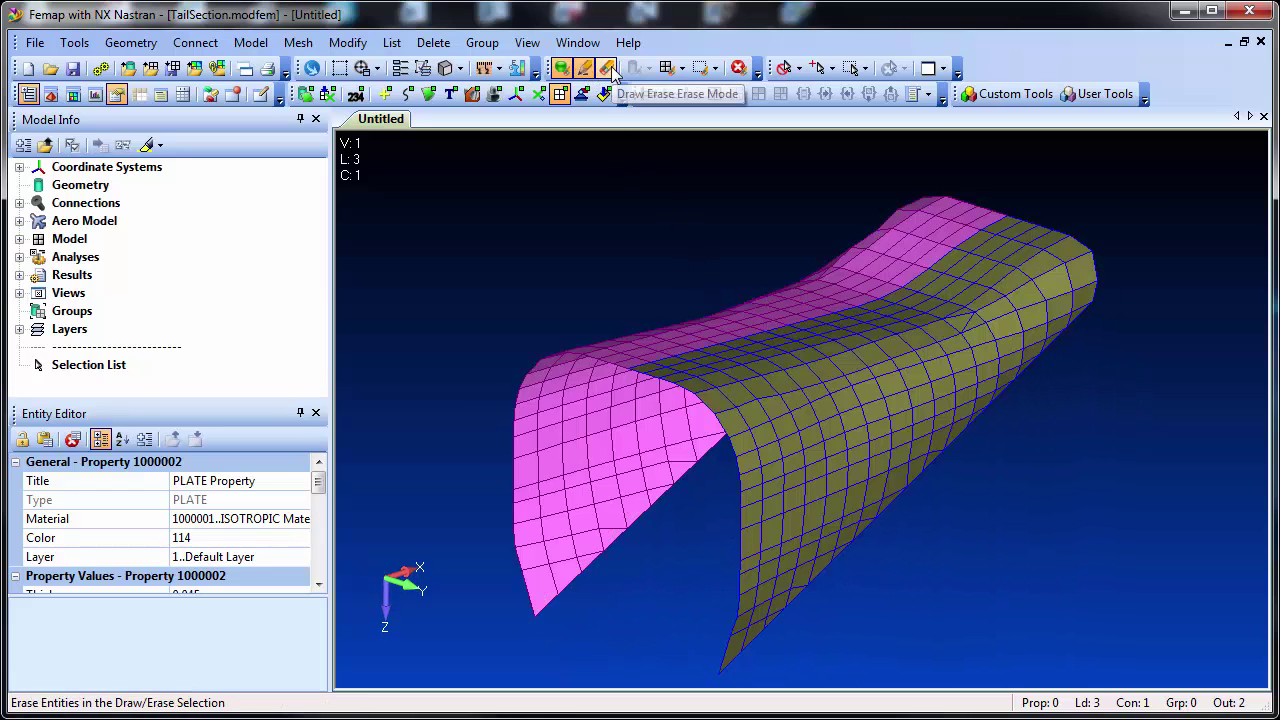
{"action": "left_click", "coordinate": [607, 68]}
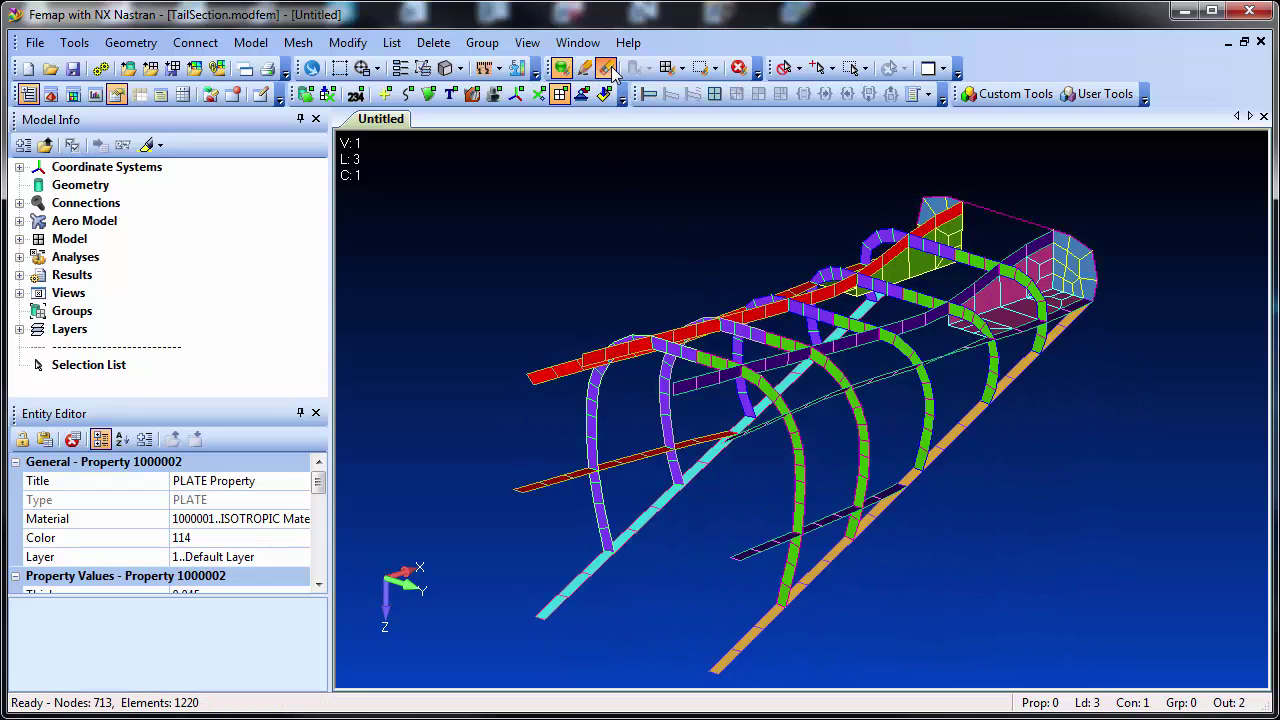
{"action": "left_click", "coordinate": [738, 68]}
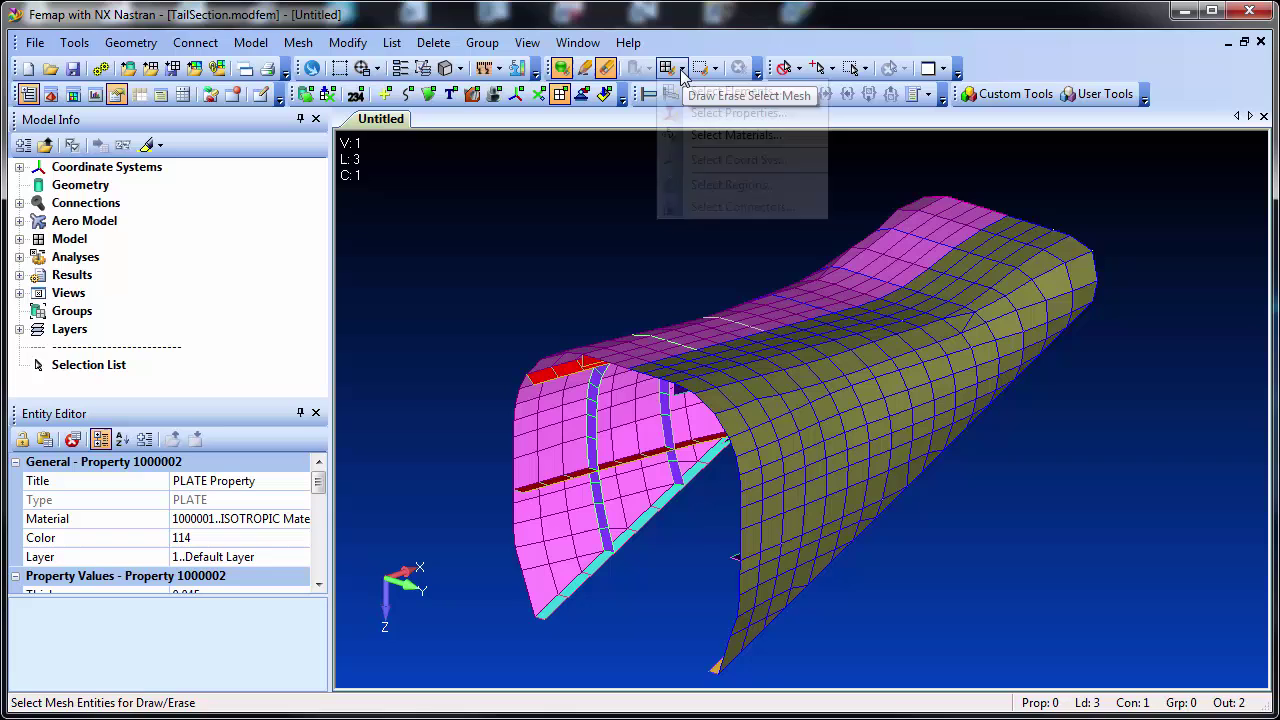
- Erase elements 20506, 21006, 21007 and 20507 to open a hole in the olive skin
{"action": "left_click", "coordinate": [670, 68]}
{"action": "left_click", "coordinate": [710, 92]}
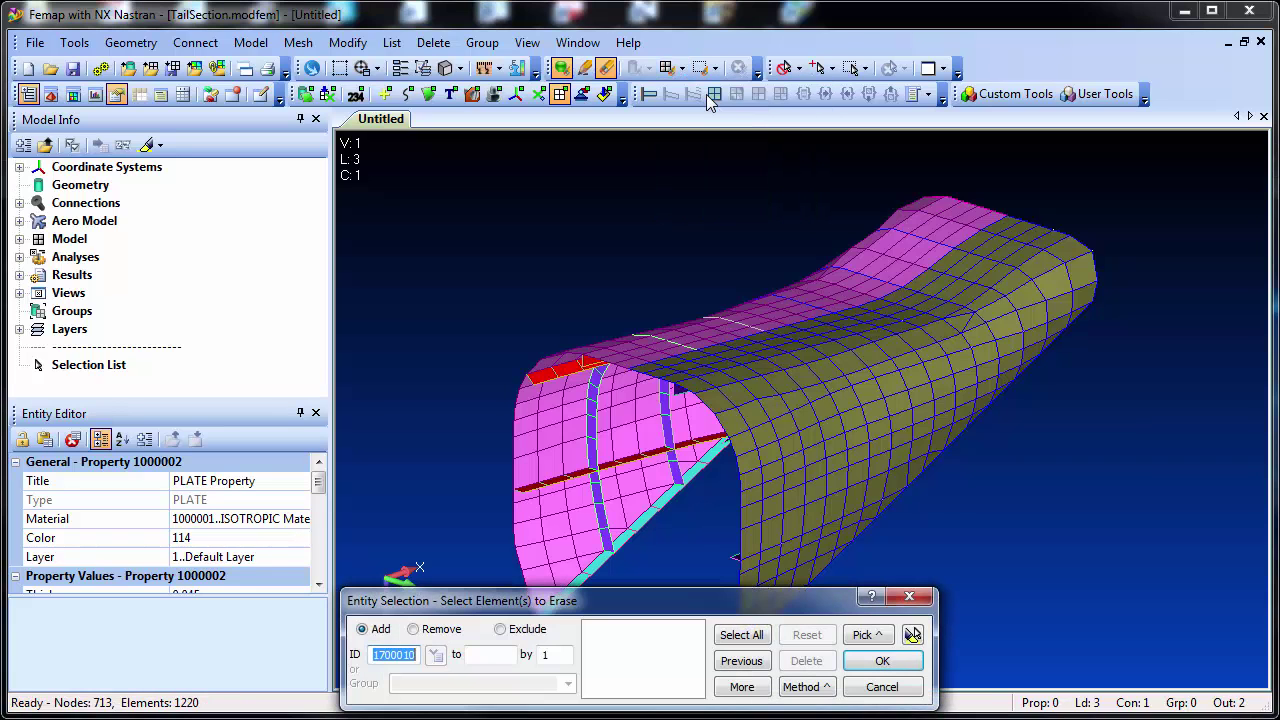
{"action": "left_click", "coordinate": [865, 393]}
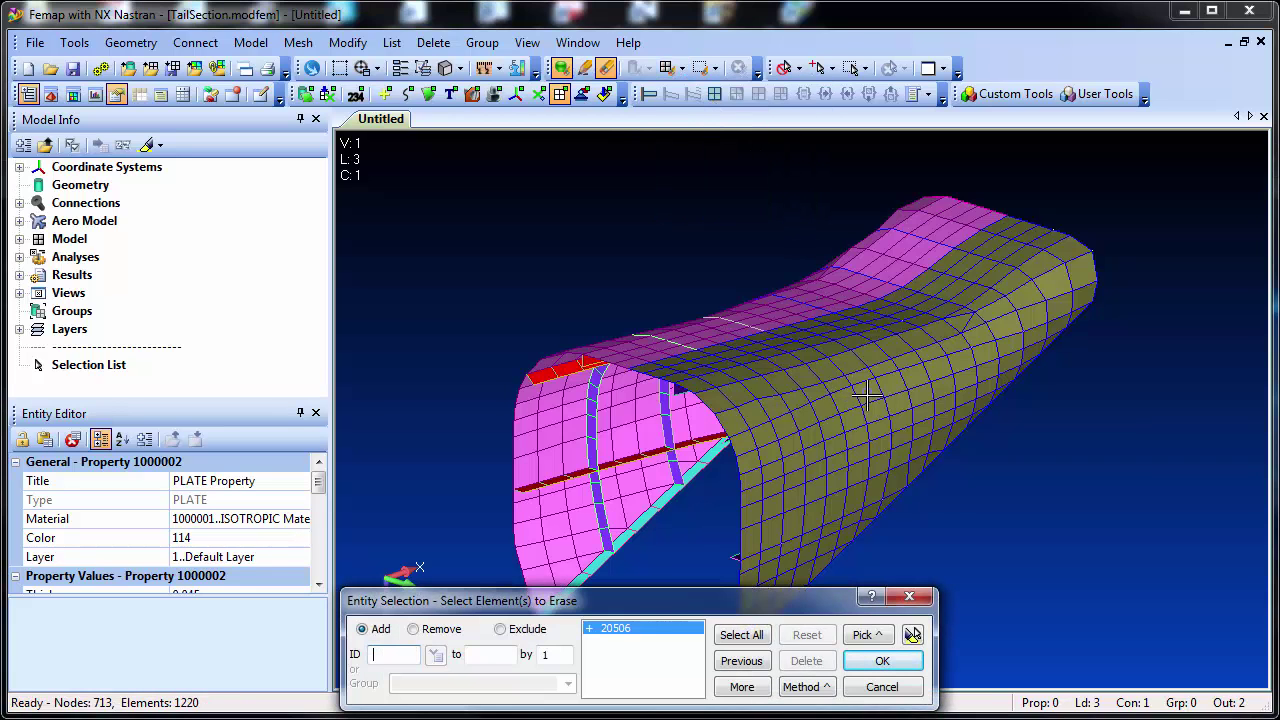
{"action": "left_click", "coordinate": [884, 388]}
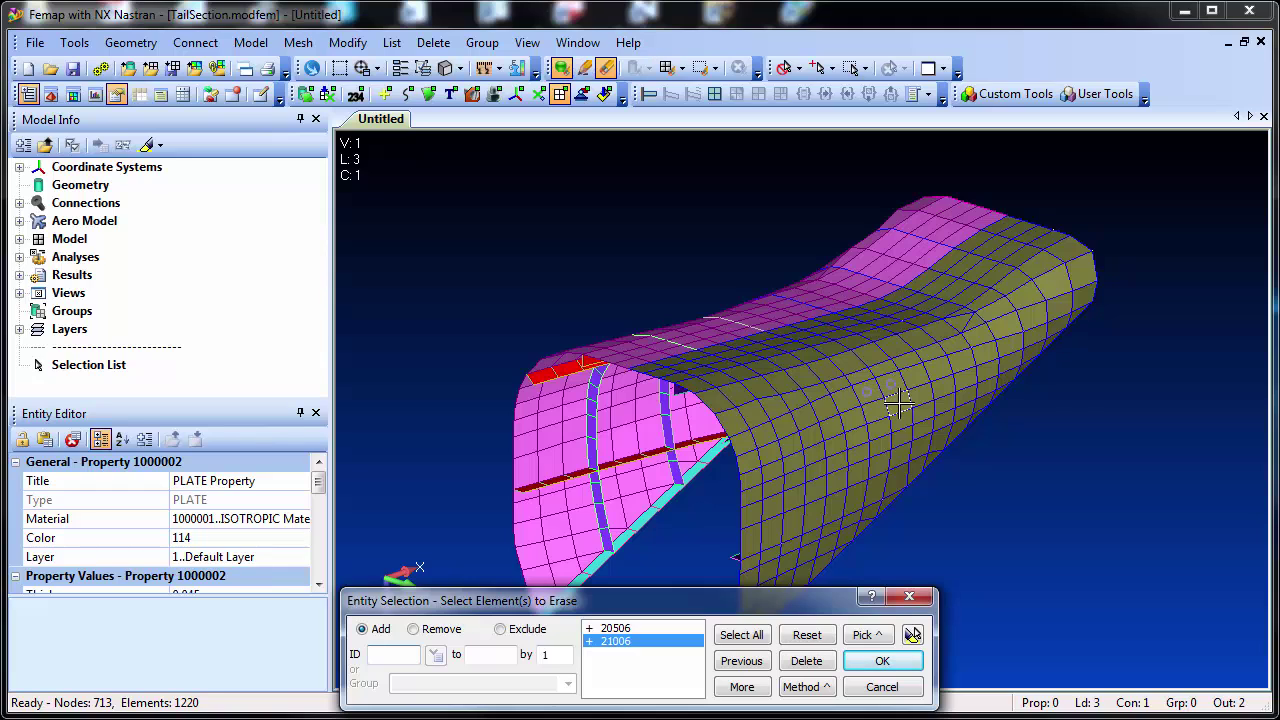
{"action": "left_click", "coordinate": [880, 404]}
{"action": "left_click", "coordinate": [878, 418]}
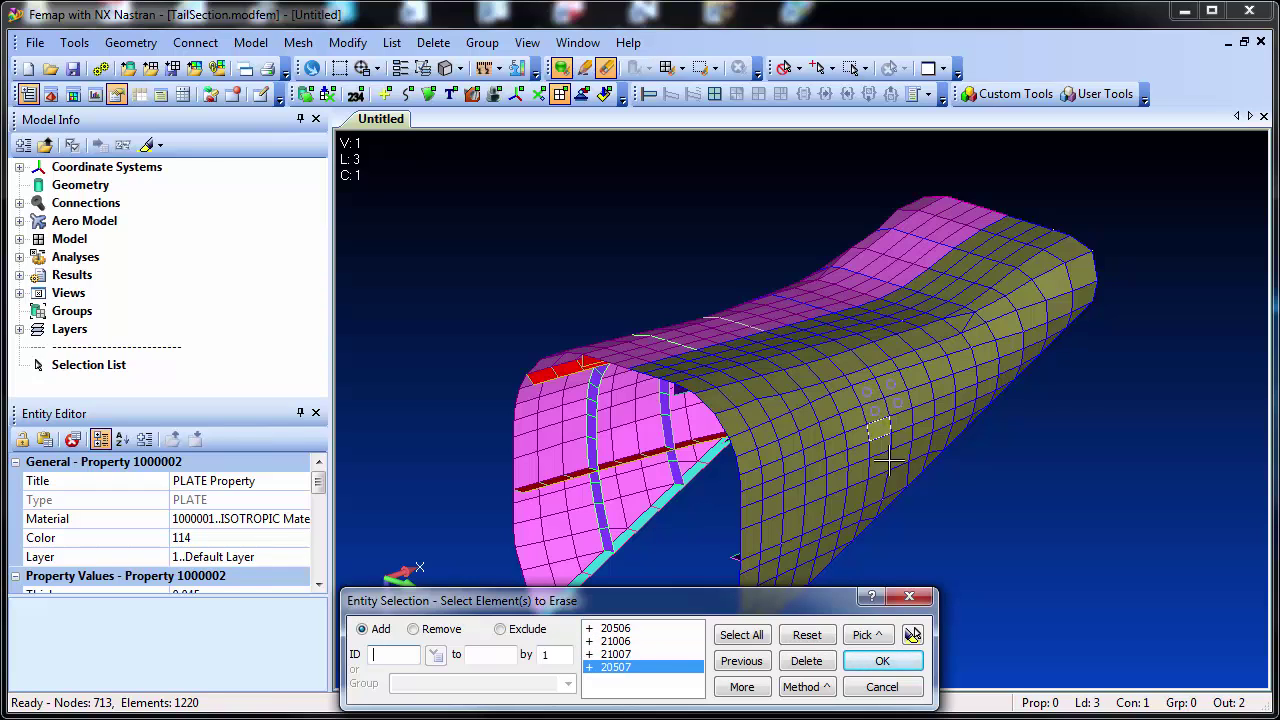
{"action": "left_click", "coordinate": [883, 662]}
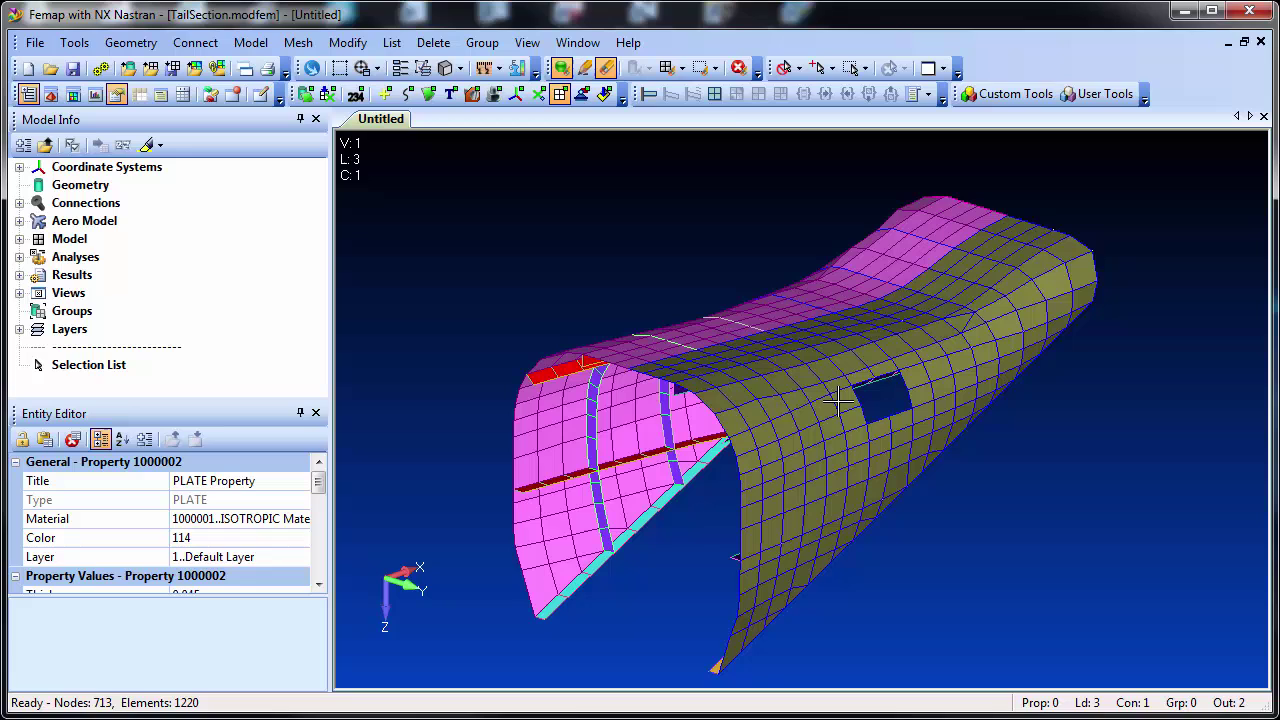
- Grow the erased hole three times by its neighbouring elements
{"action": "left_click", "coordinate": [715, 68]}
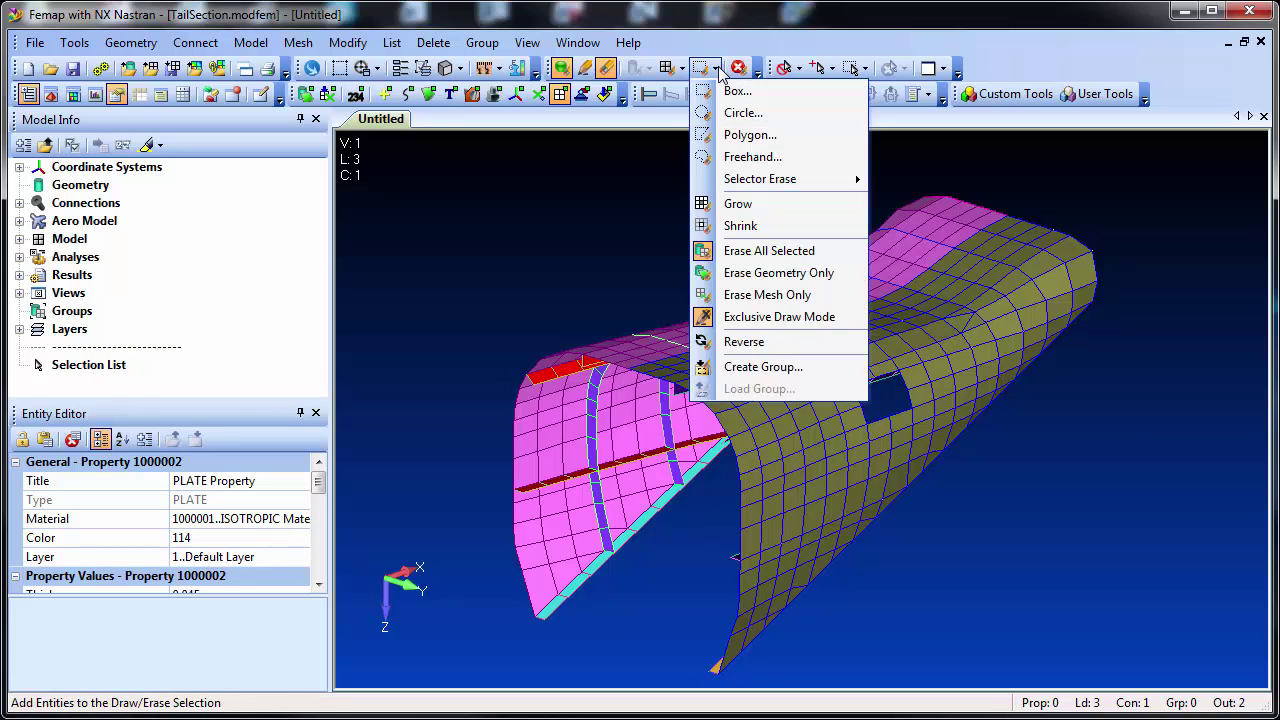
{"action": "left_click", "coordinate": [740, 203]}
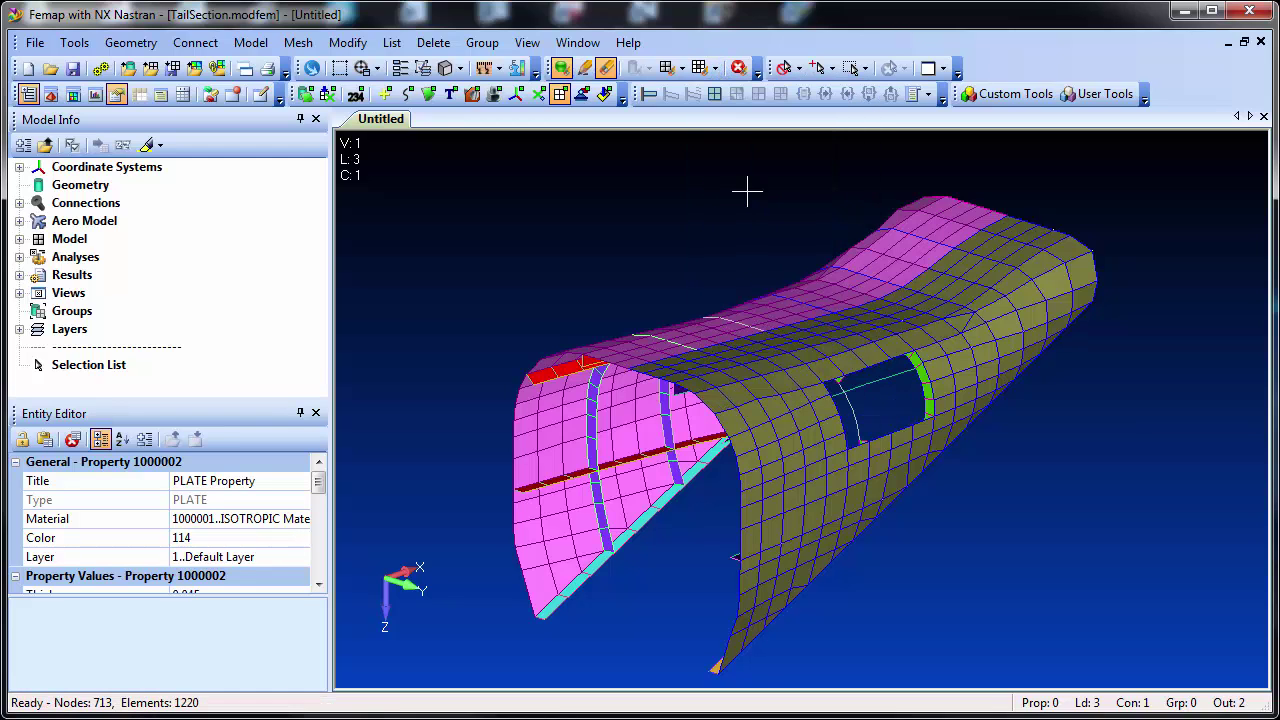
{"action": "left_click", "coordinate": [701, 69]}
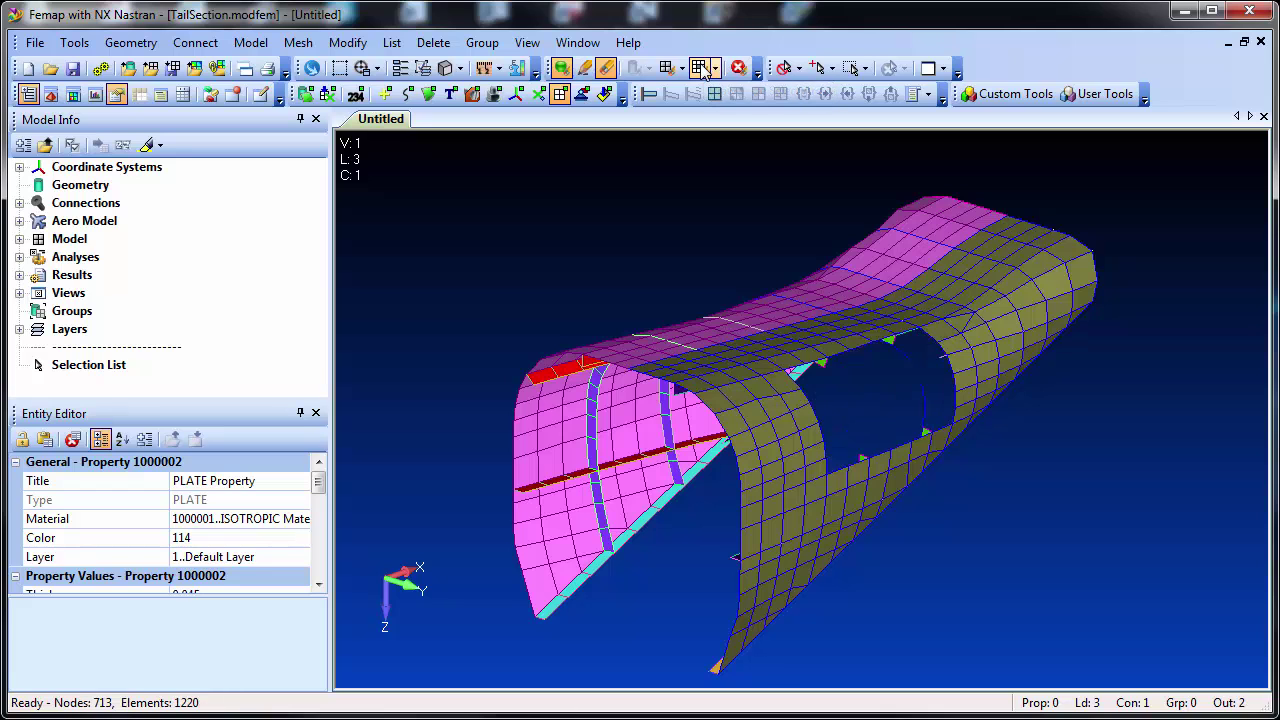
{"action": "left_click", "coordinate": [702, 70]}
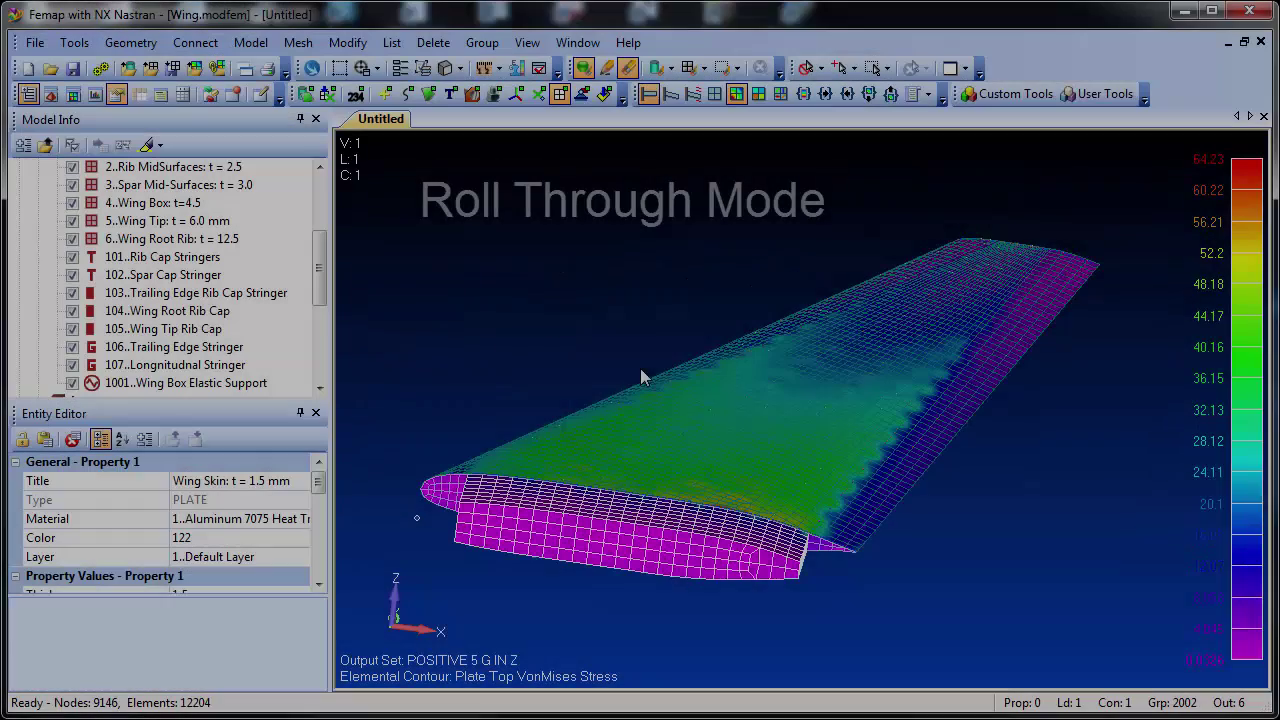
- Zoom into the wing and fly through it in Roll-Thru rotation mode to view the interior ribs
{"action": "scroll", "coordinate": [808, 437], "scroll_direction": "up", "scroll_amount": 5}
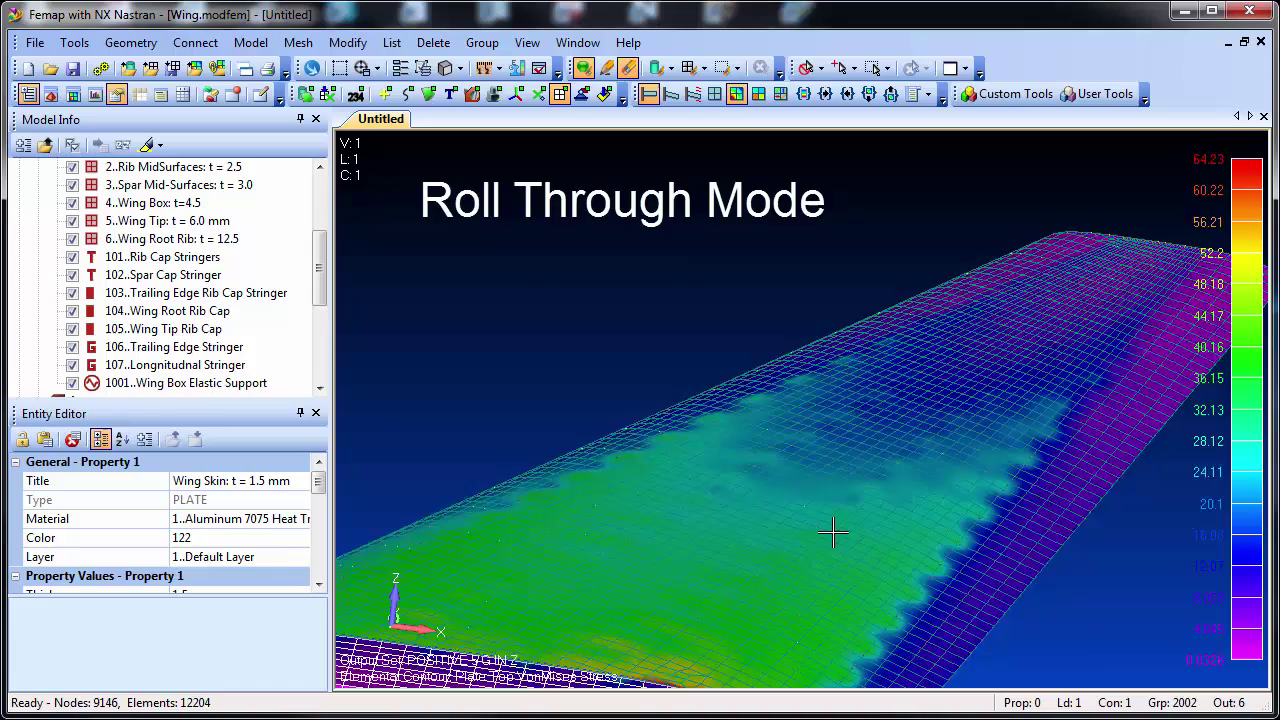
{"action": "scroll", "coordinate": [848, 530], "scroll_direction": "up", "scroll_amount": 8}
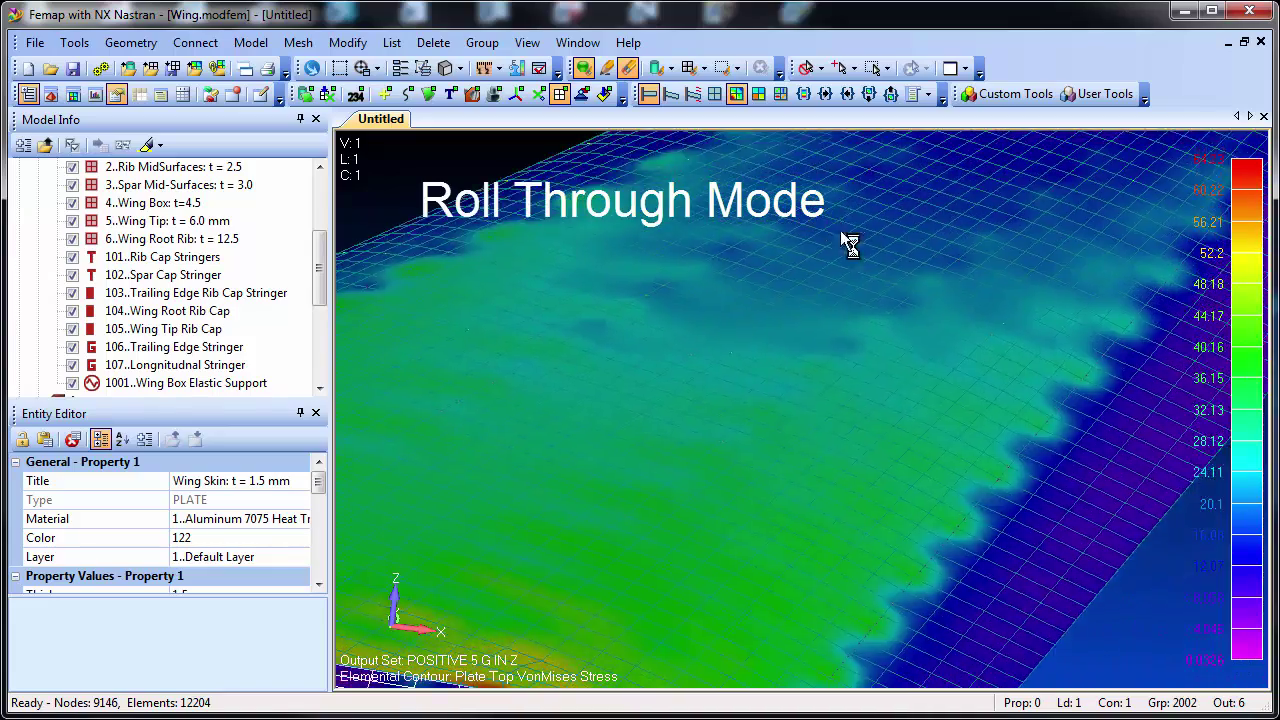
{"action": "scroll", "coordinate": [823, 594], "scroll_direction": "up", "scroll_amount": 3}
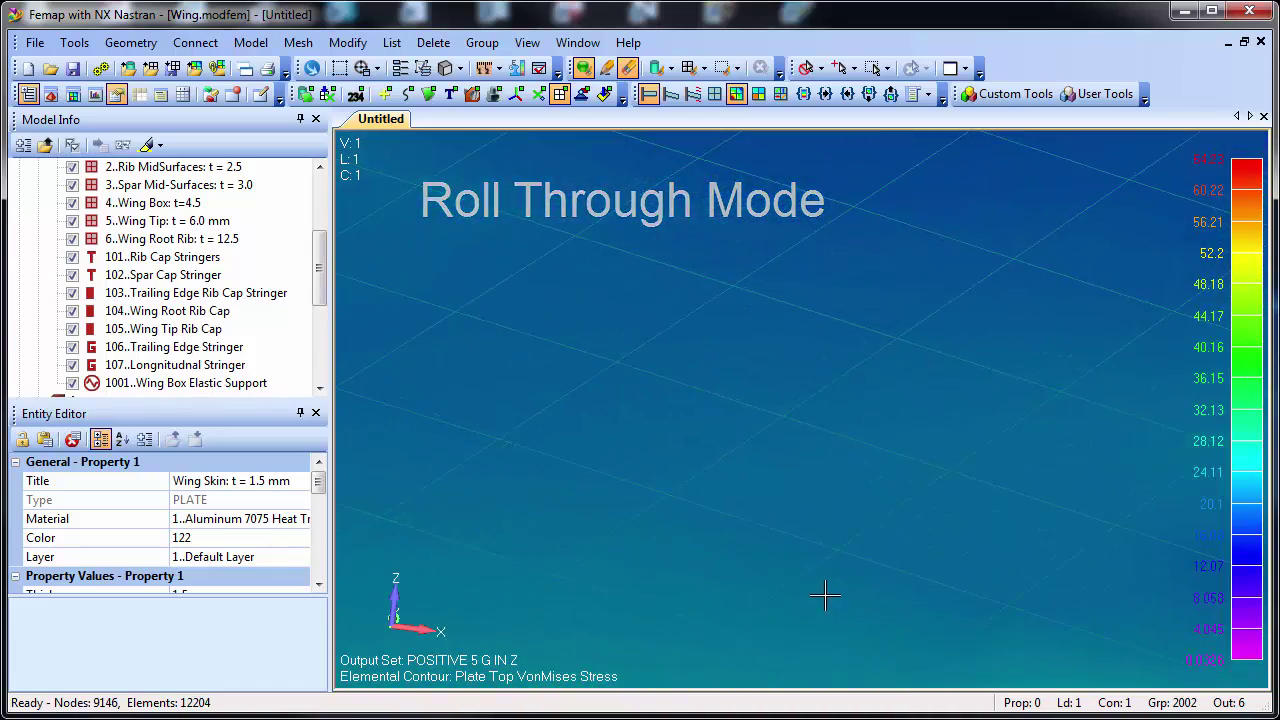
{"action": "scroll", "coordinate": [823, 594], "scroll_direction": "up", "scroll_amount": 4}
{"action": "scroll", "coordinate": [829, 473], "scroll_direction": "down", "scroll_amount": 10}
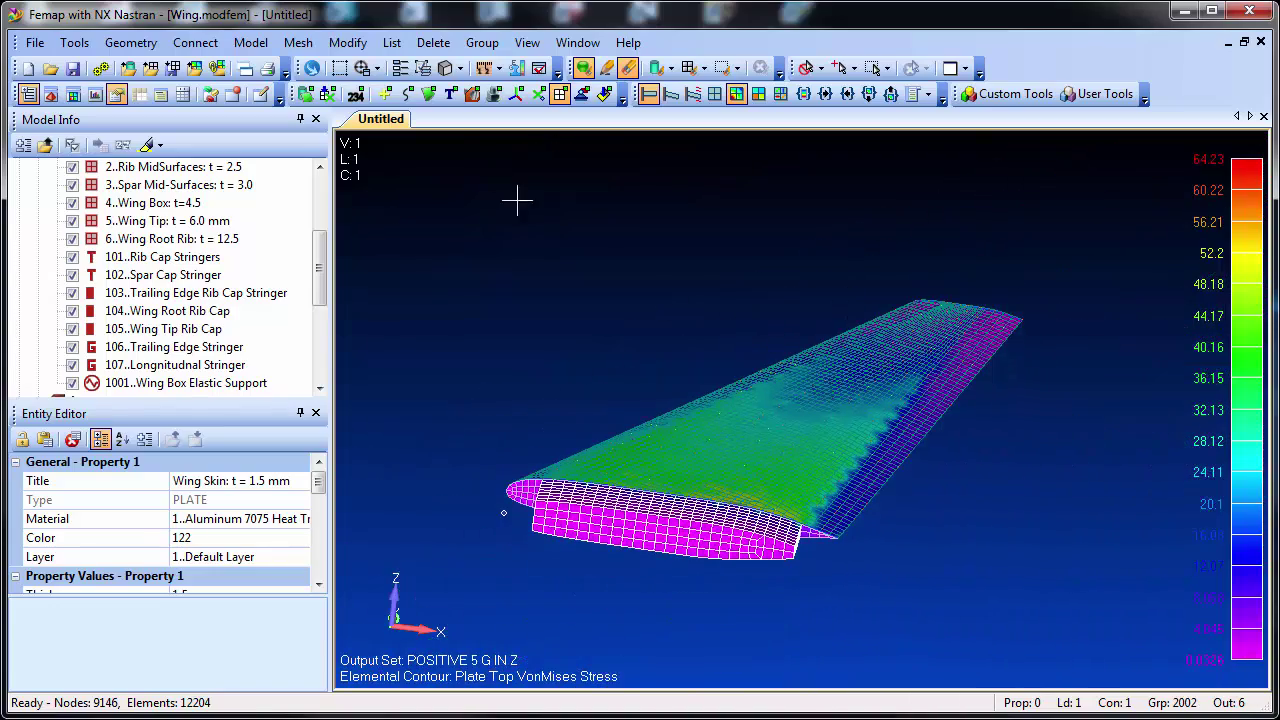
{"action": "left_click", "coordinate": [379, 69]}
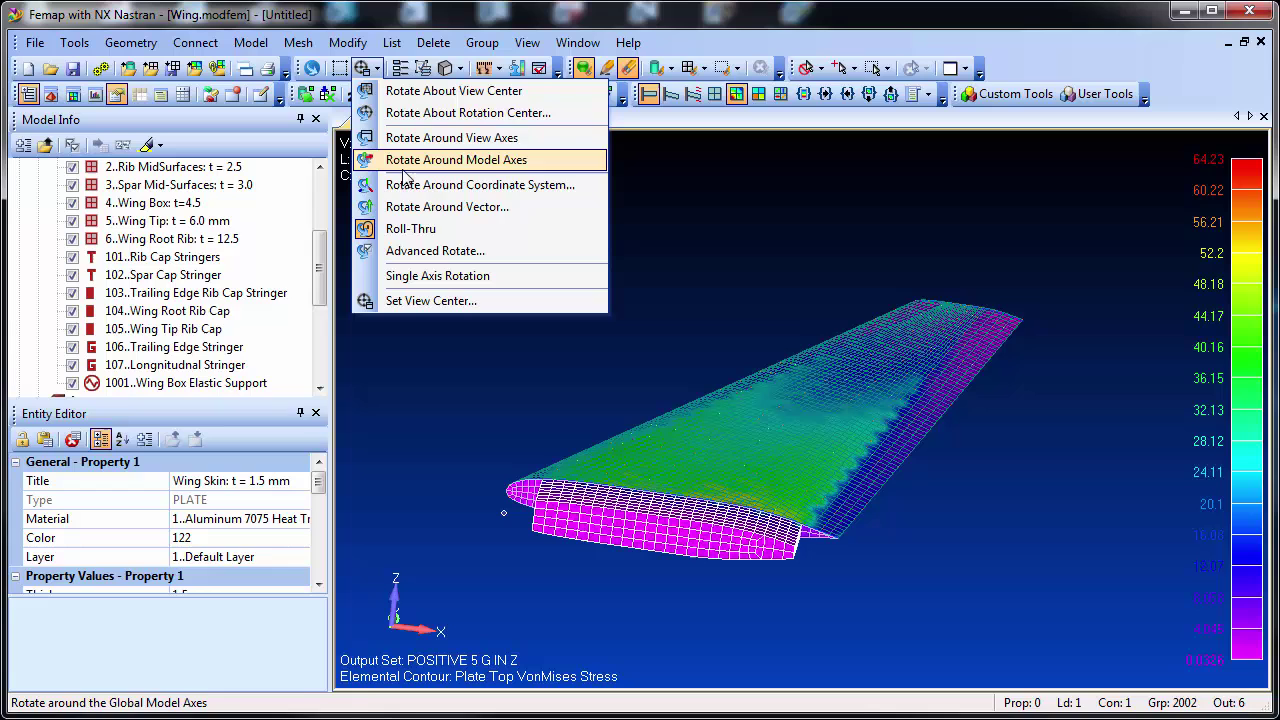
{"action": "left_click", "coordinate": [481, 230]}
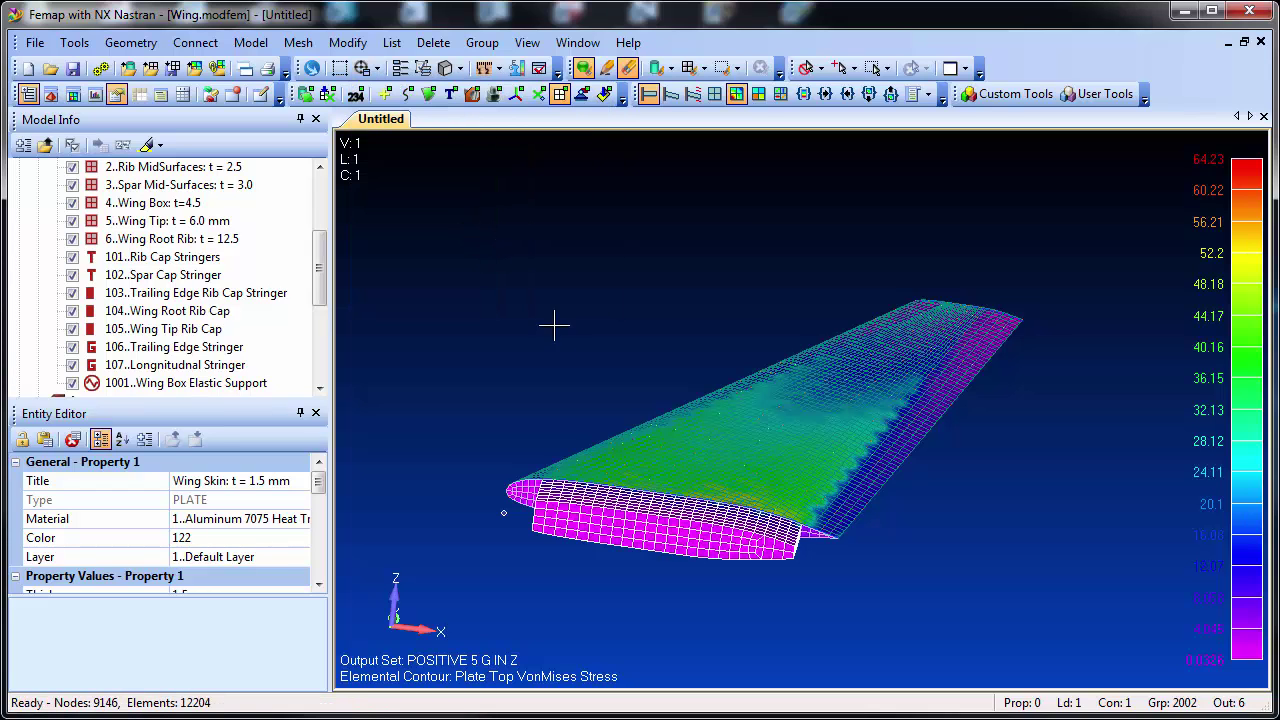
{"action": "left_click_drag", "start_coordinate": [775, 452], "coordinate": [813, 405]}
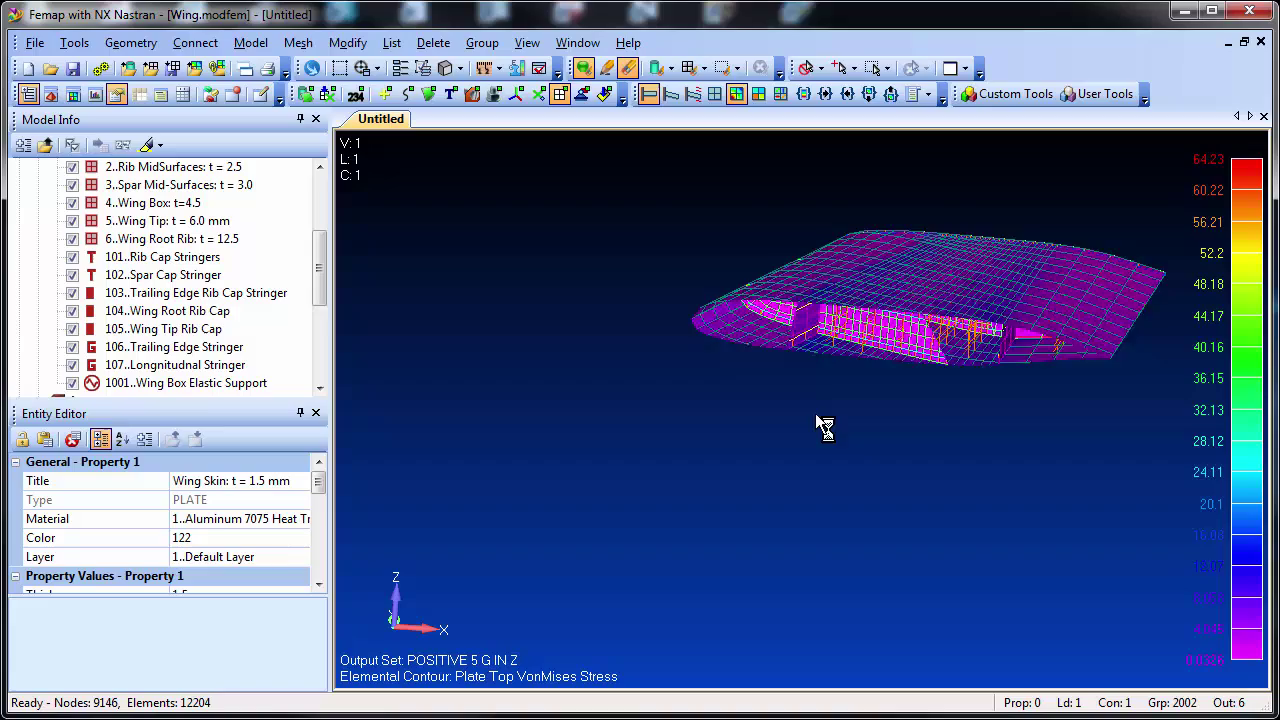
{"action": "left_click_drag", "start_coordinate": [820, 428], "coordinate": [757, 451]}
{"action": "mouse_move", "coordinate": [744, 499]}
{"action": "left_mouse_down"}
{"action": "mouse_move", "coordinate": [696, 500]}
{"action": "mouse_move", "coordinate": [745, 476]}
{"action": "left_mouse_up"}
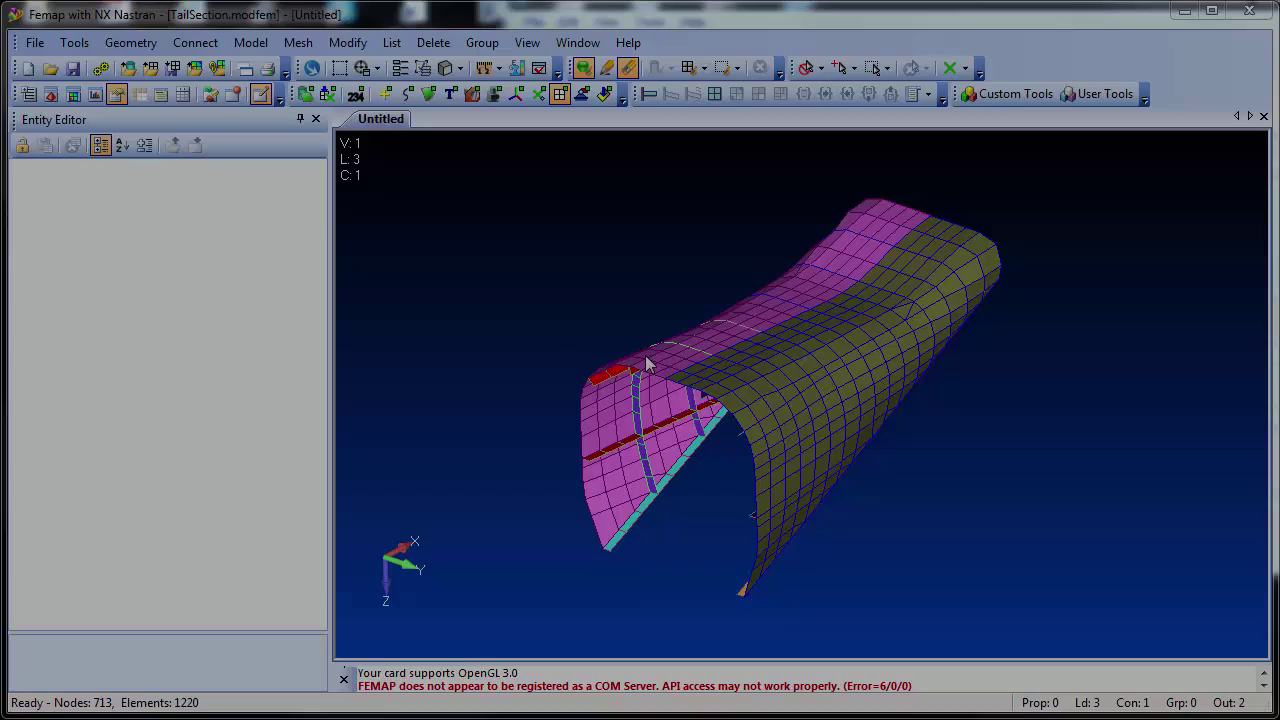
- Slide the tail section off to the right, then autoscale it back into view with Ctrl+A
{"action": "scroll", "coordinate": [648, 363], "scroll_direction": "up", "scroll_amount": 3}
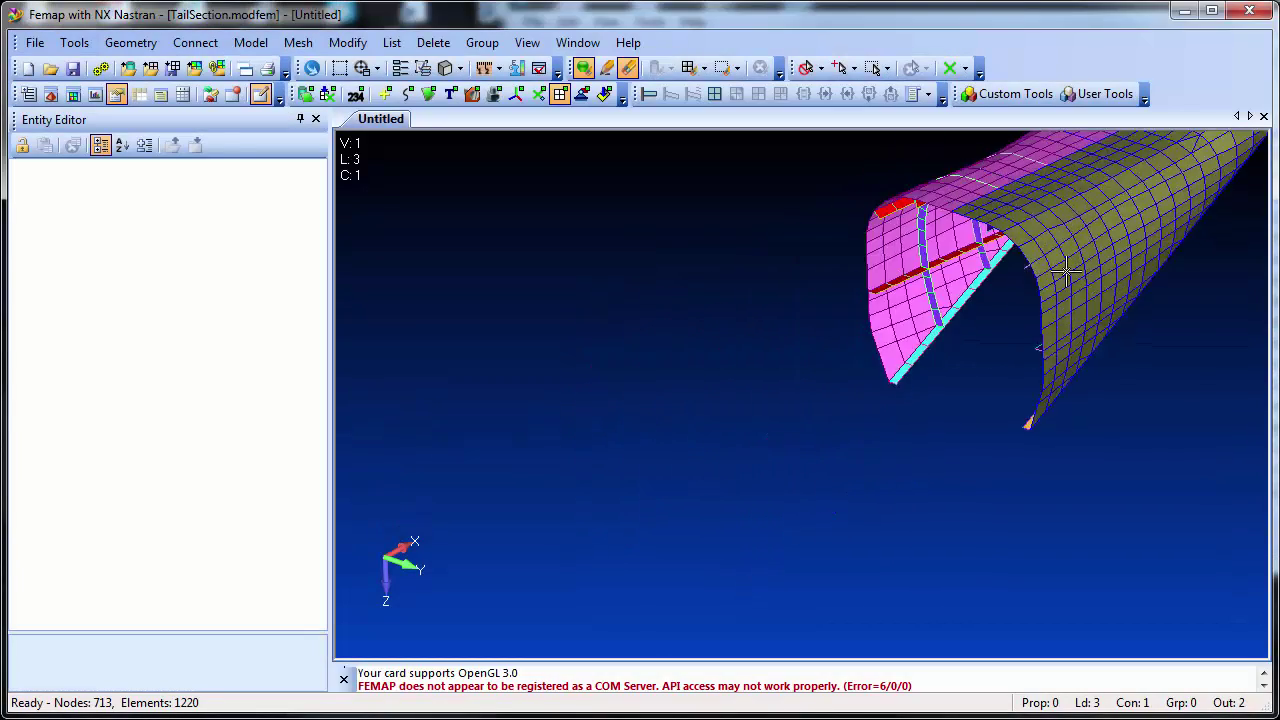
{"action": "middle_click_drag", "start_coordinate": [648, 363], "coordinate": [914, 383], "text": "shift"}
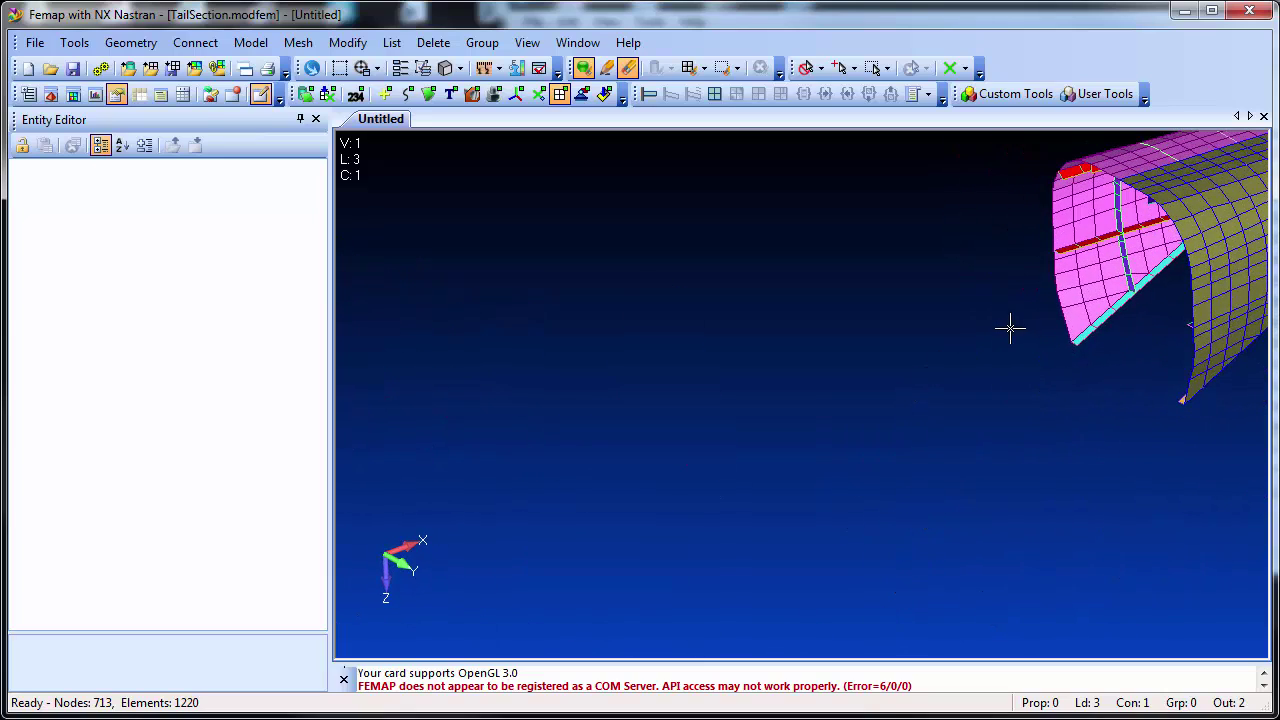
{"action": "key", "text": "ctrl+a"}
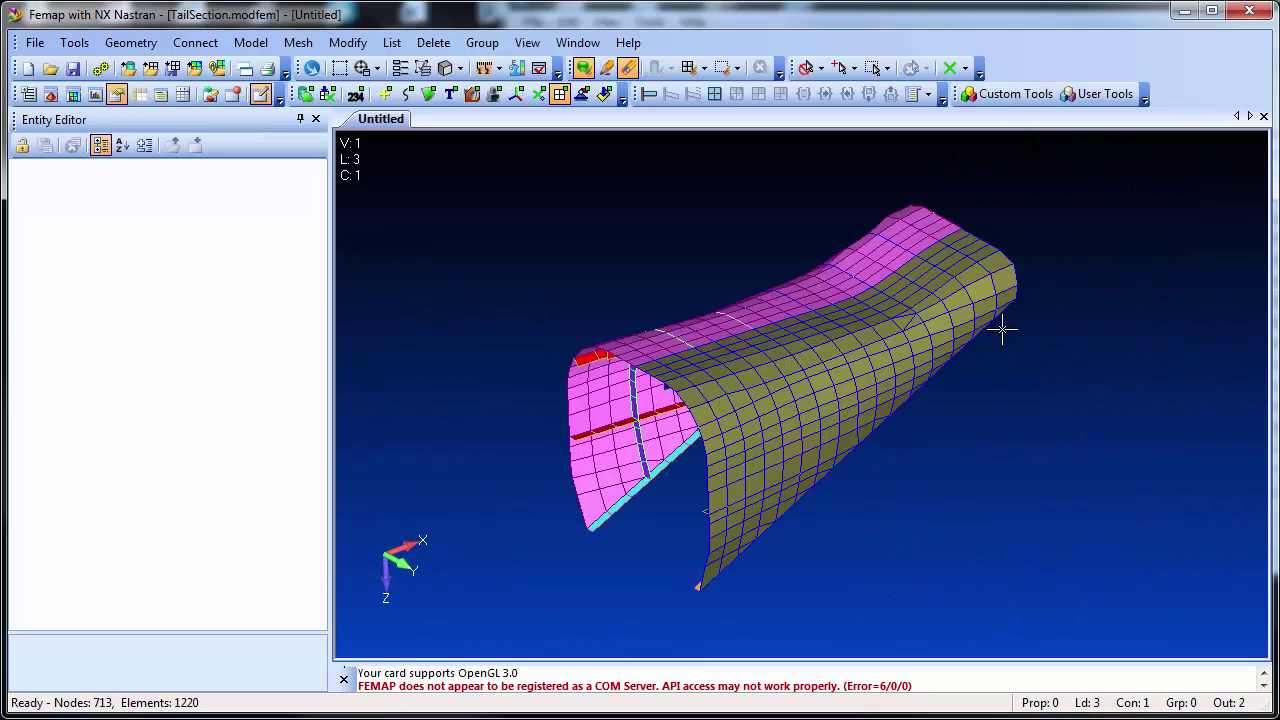
- Check Dynamic Zoom and Dynamic Rotate Around Cursor Location in Preferences and confirm
{"action": "left_click", "coordinate": [33, 43]}
{"action": "left_click", "coordinate": [108, 541]}
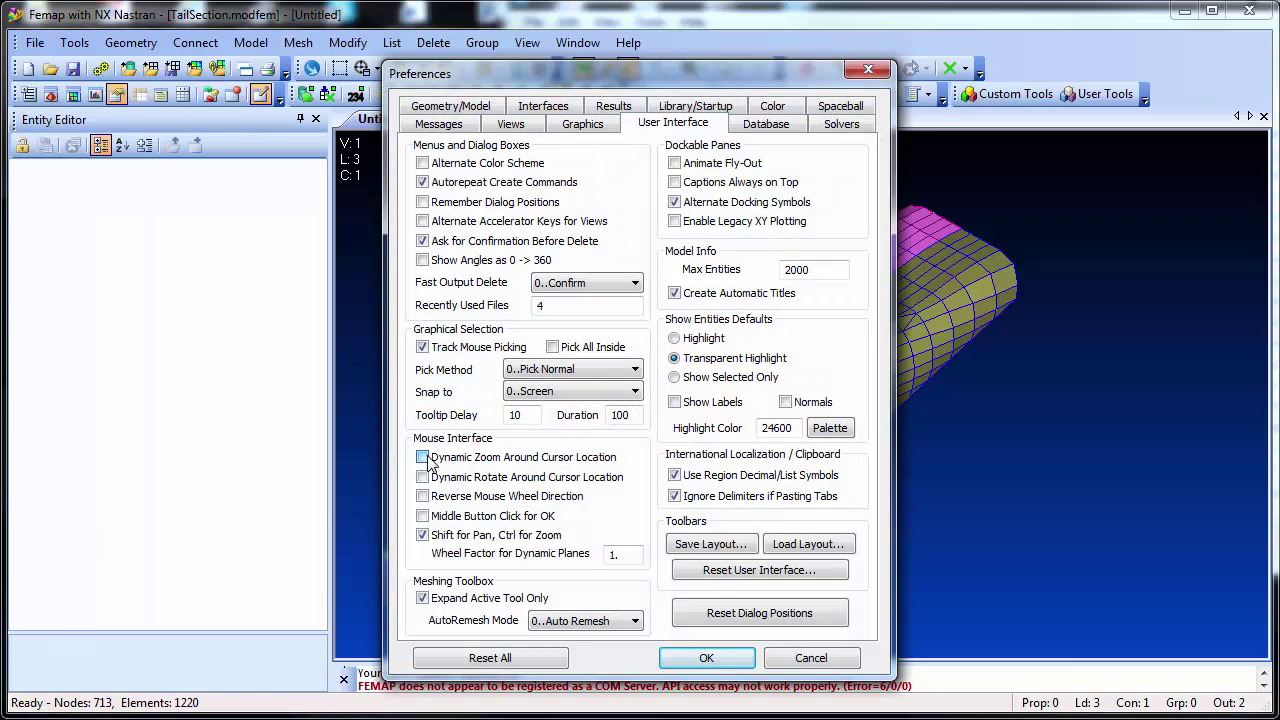
{"action": "left_click", "coordinate": [422, 457]}
{"action": "left_click", "coordinate": [422, 477]}
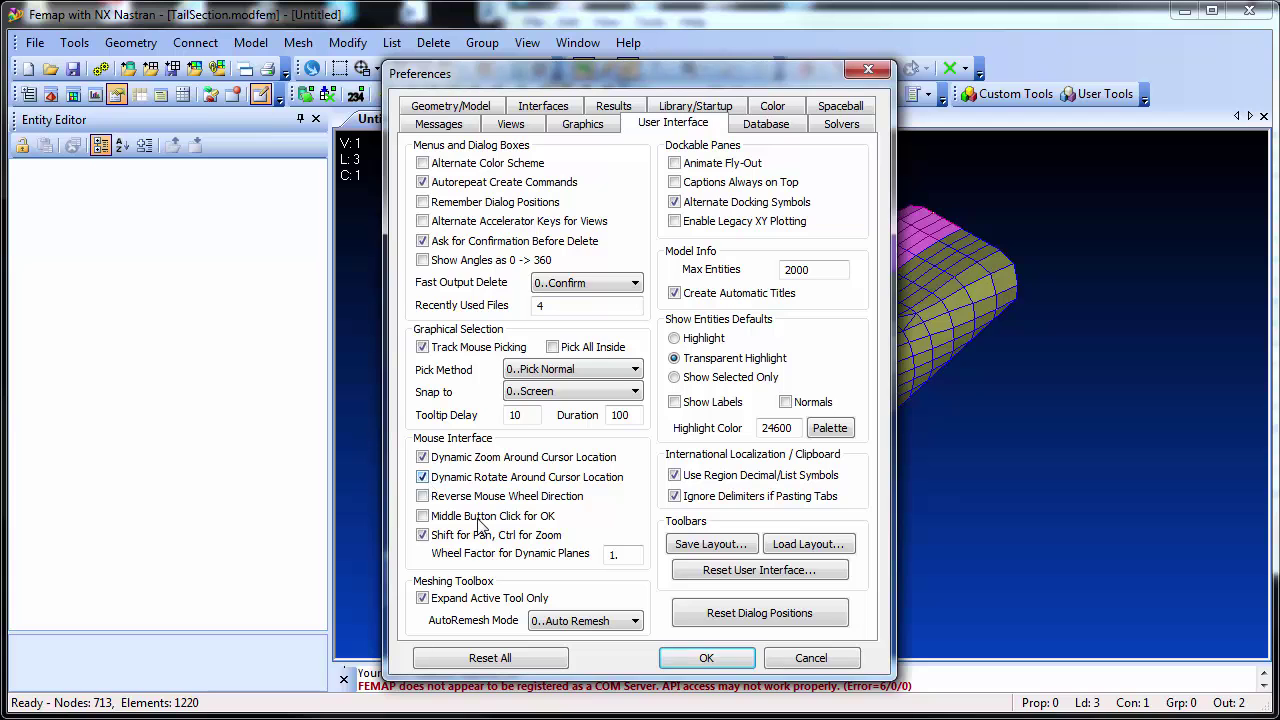
{"action": "left_click", "coordinate": [707, 658]}
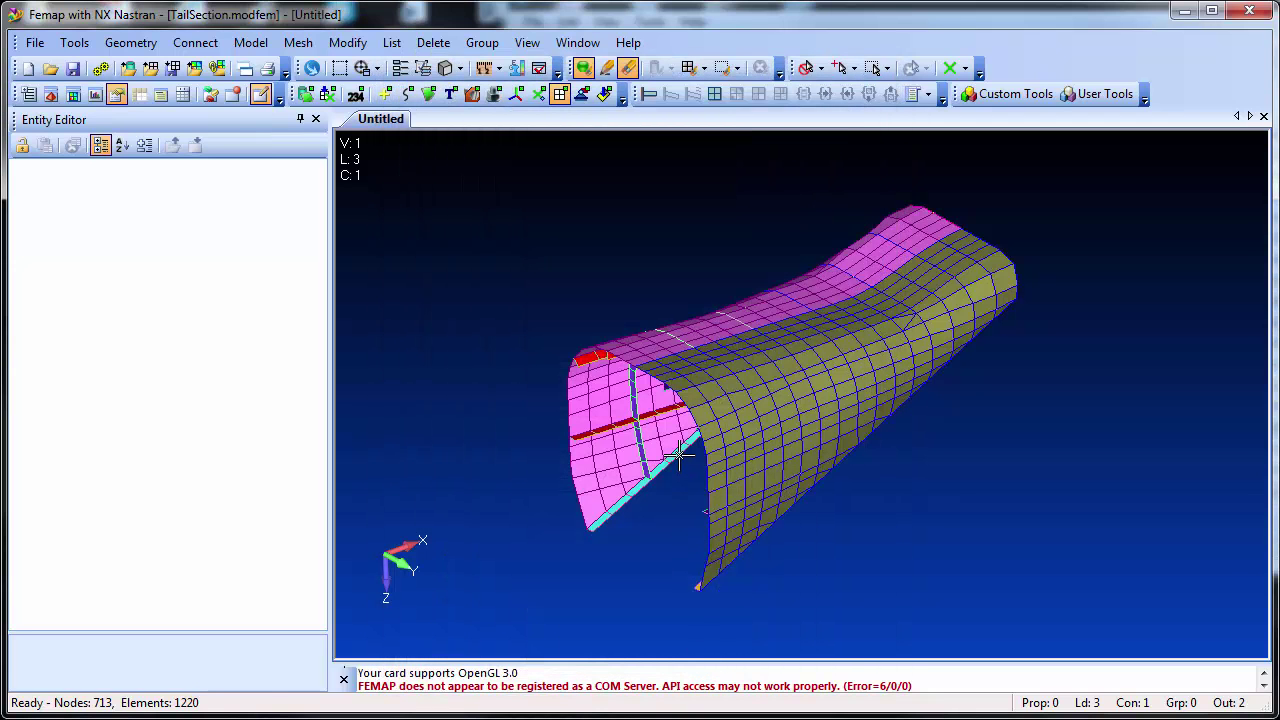
- Pan, zoom and rotate the tail mesh around a chosen edge tip, autoscale, then reopen preferences with F6
{"action": "middle_click_drag", "start_coordinate": [586, 531], "coordinate": [748, 336]}
{"action": "scroll", "coordinate": [748, 336], "scroll_direction": "up", "scroll_amount": 6}
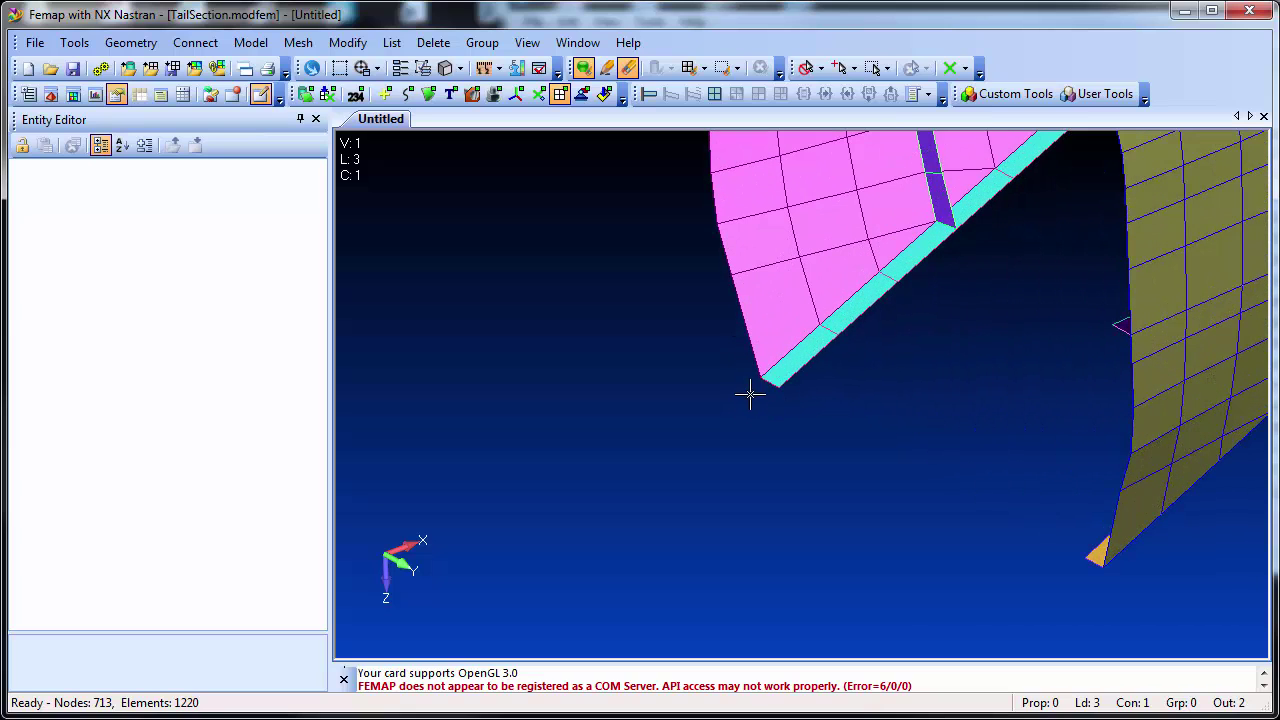
{"action": "middle_click_drag", "start_coordinate": [778, 376], "coordinate": [889, 186]}
{"action": "mouse_move", "coordinate": [1083, 486]}
{"action": "middle_mouse_down"}
{"action": "mouse_move", "coordinate": [1023, 591]}
{"action": "mouse_move", "coordinate": [1083, 486]}
{"action": "mouse_move", "coordinate": [1071, 500]}
{"action": "middle_mouse_up"}
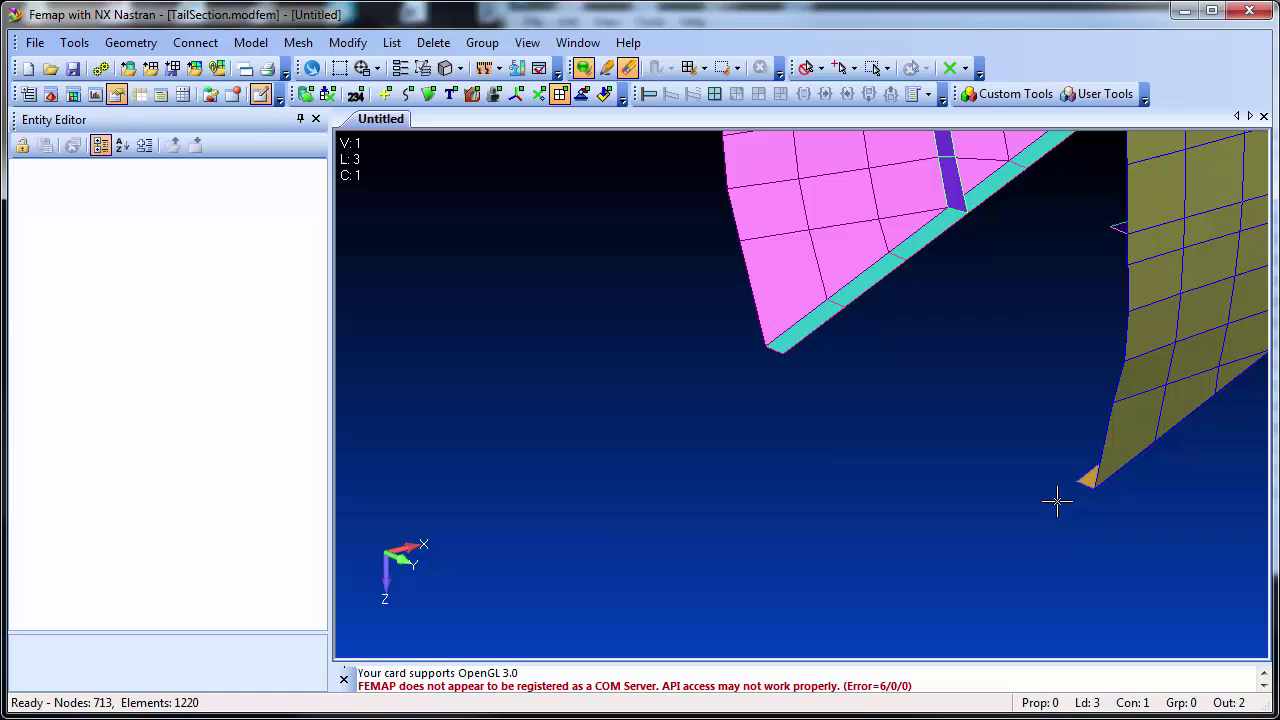
{"action": "key", "text": "ctrl+a"}
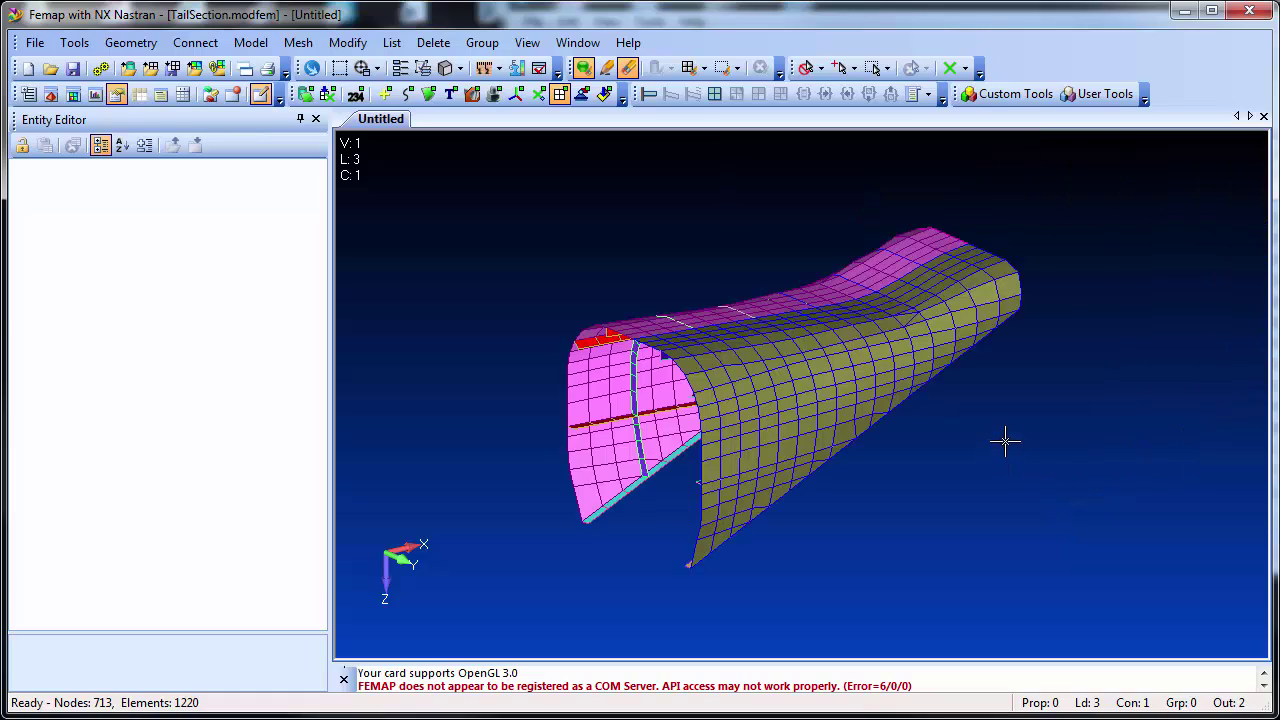
{"action": "key", "text": "F6"}
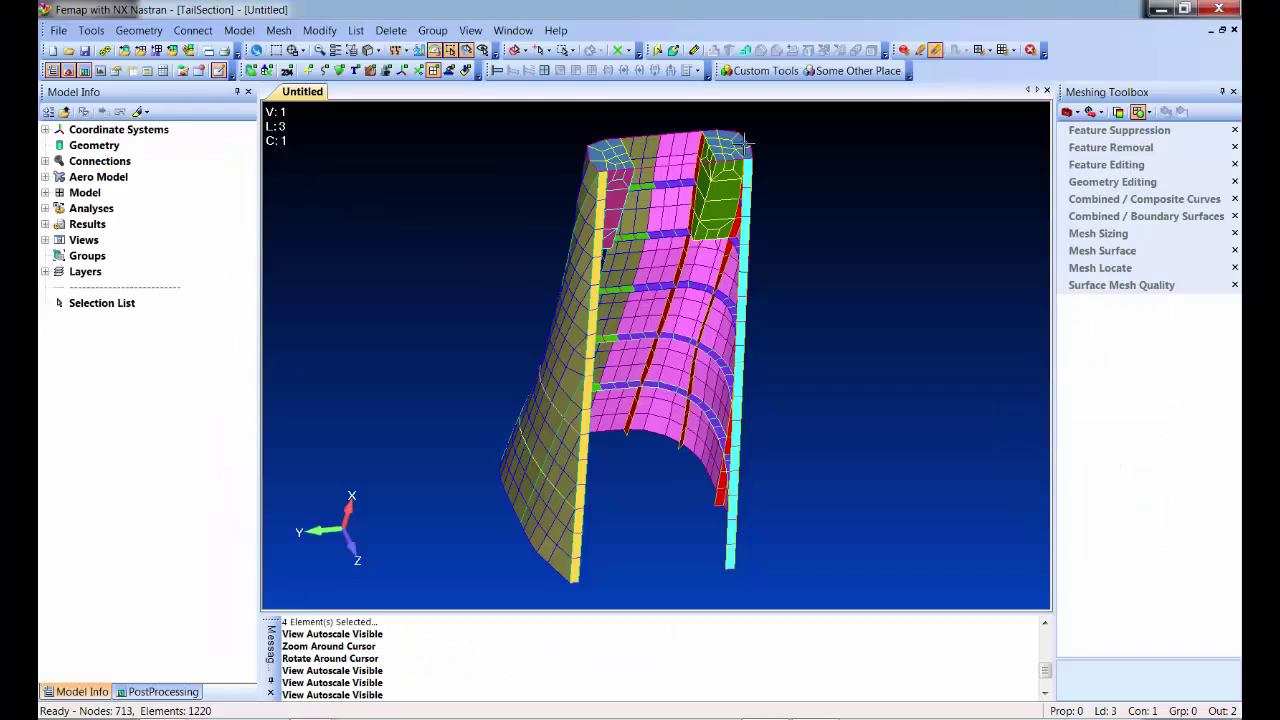
- Zoom in three wheel steps around the cursor on the top pink elements of the tail section
{"action": "scroll", "coordinate": [736, 150], "scroll_direction": "up", "scroll_amount": 8}
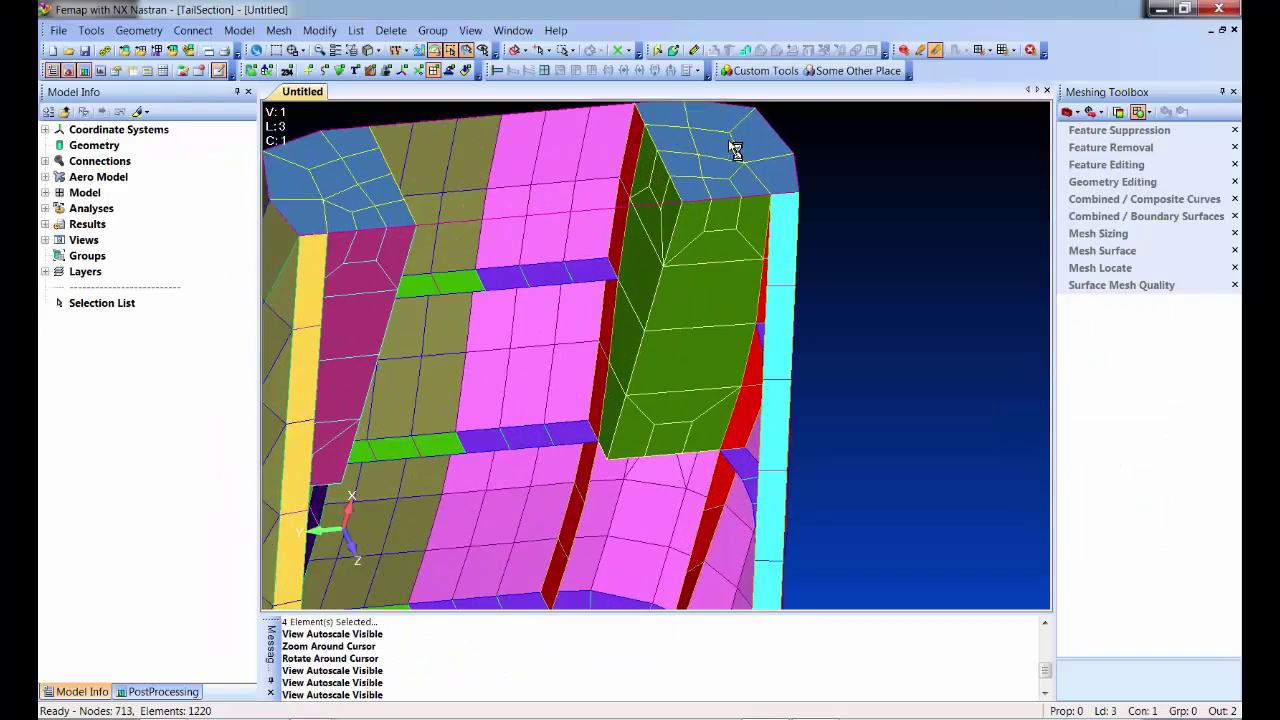
{"action": "scroll", "coordinate": [300, 480], "scroll_direction": "up", "scroll_amount": 6}
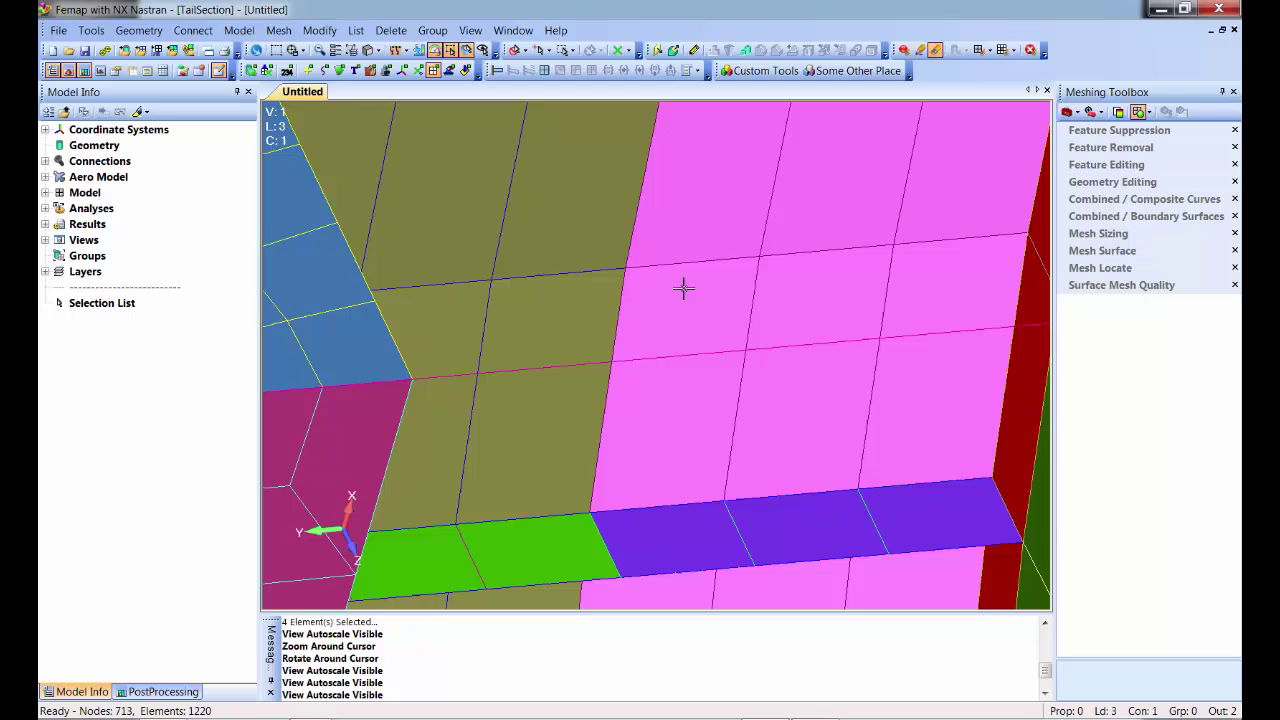
{"action": "scroll", "coordinate": [929, 381], "scroll_direction": "up", "scroll_amount": 5}
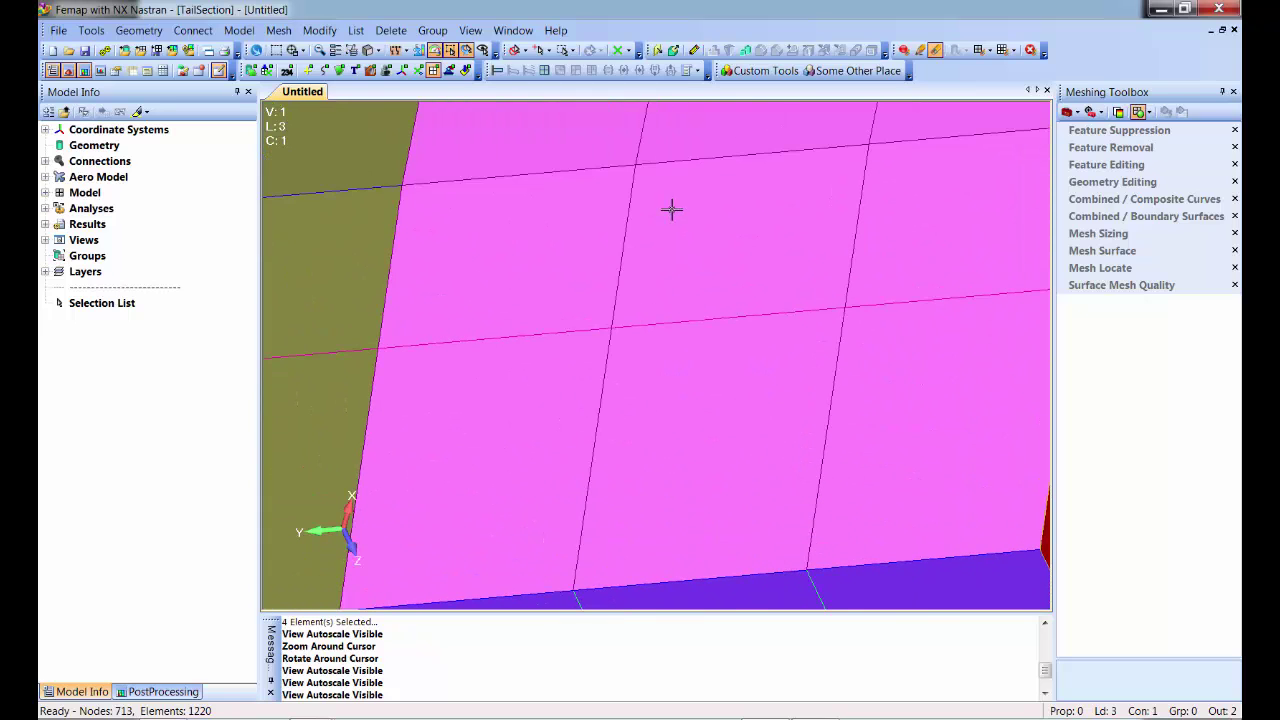